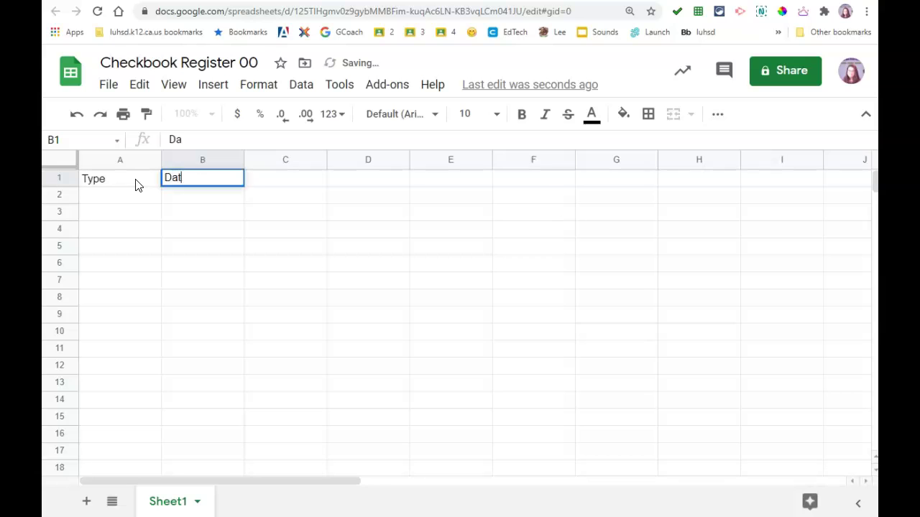
# Enter the headers Description of Transaction, Payment/Debit (-), Deposits/Credit (+) and Balance in cells C1 to F1.
pyautogui.write('Description of Transaction')
pyautogui.press('Tab')
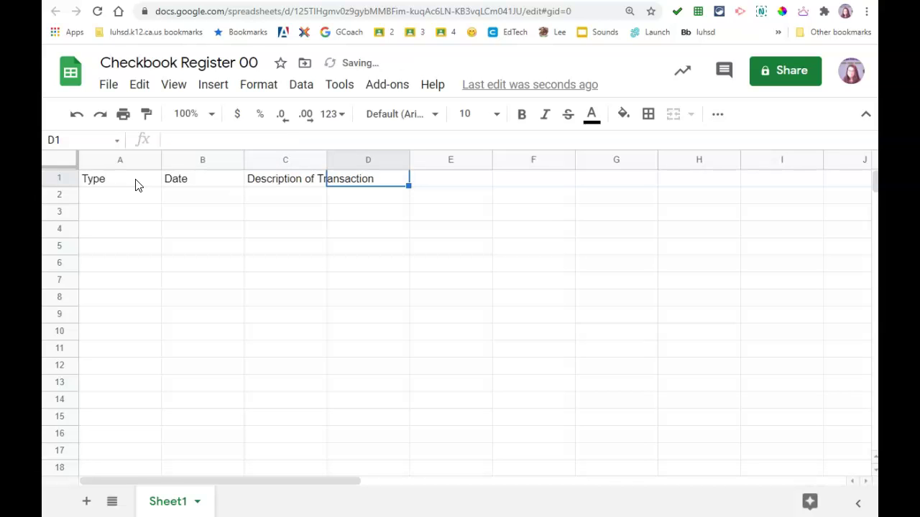
pyautogui.write('Paymen')
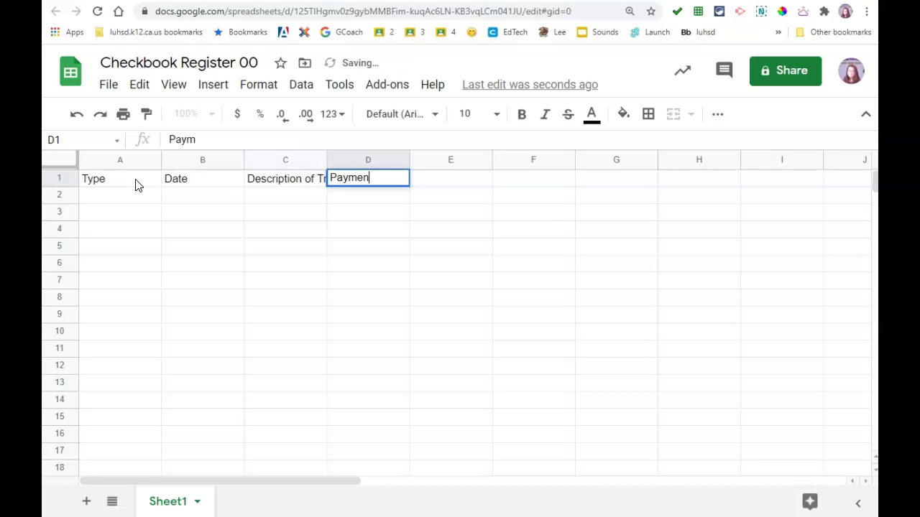
pyautogui.write('t/Debit (')
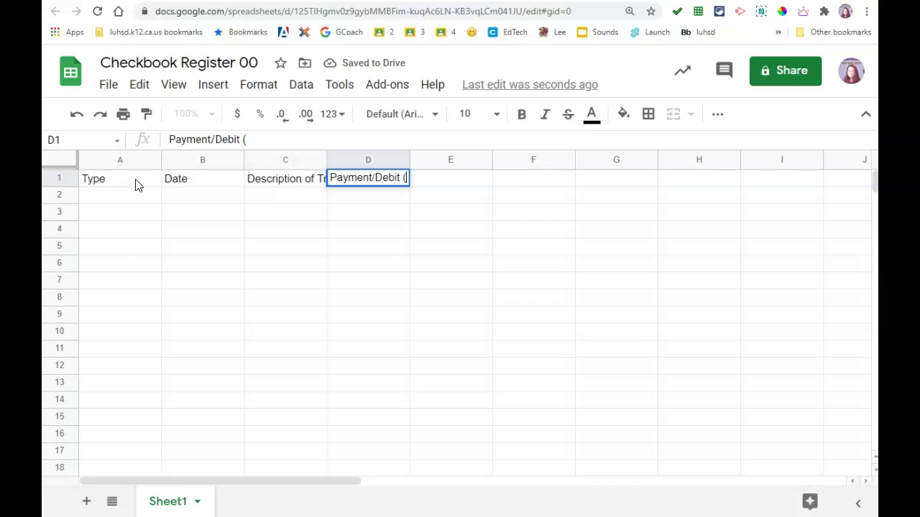
pyautogui.write('-')
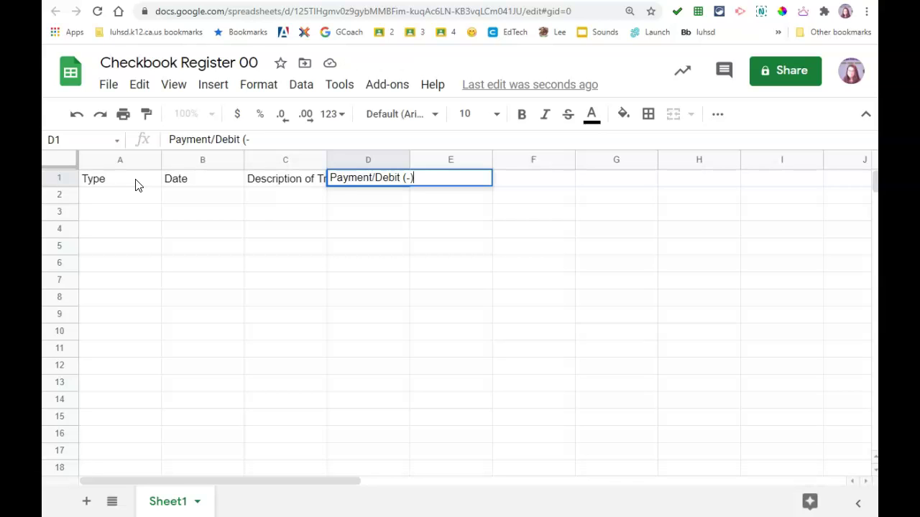
pyautogui.press('Tab')
pyautogui.write('Deposit')
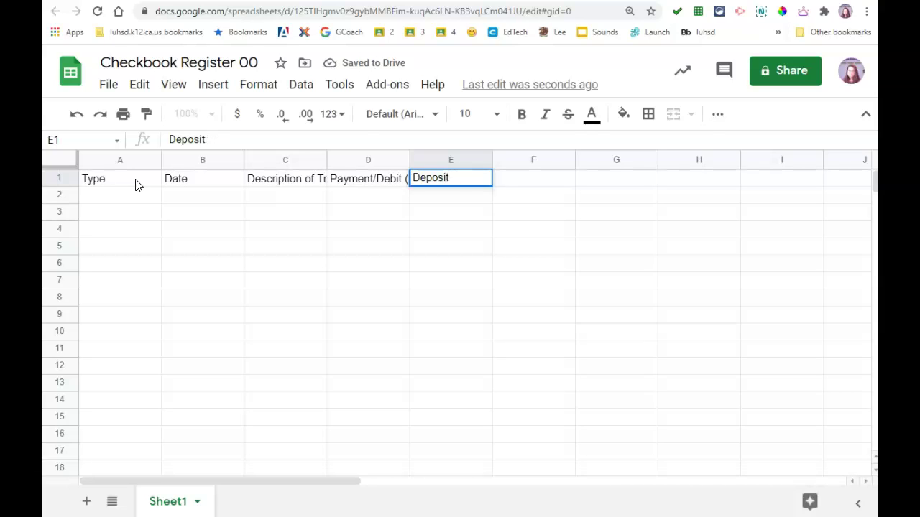
pyautogui.write('ioCredit (+')
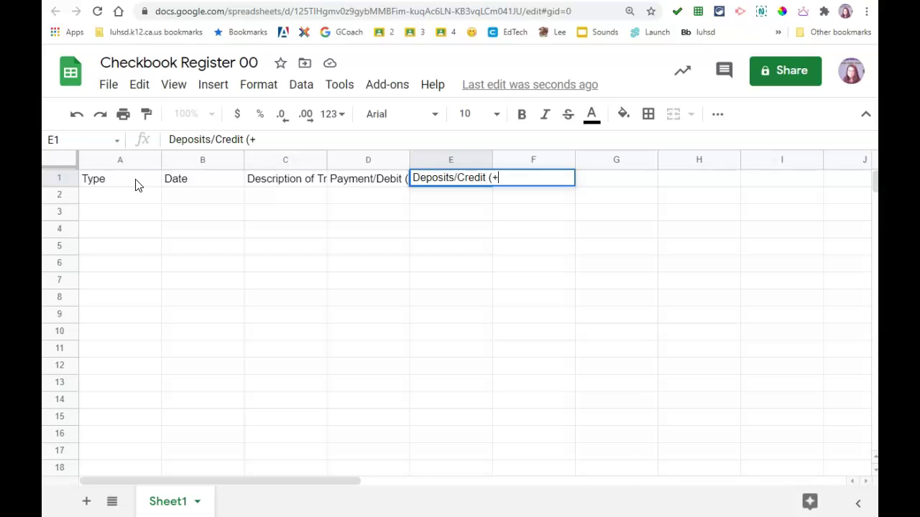
pyautogui.press('Tab')
pyautogui.write('Bala')
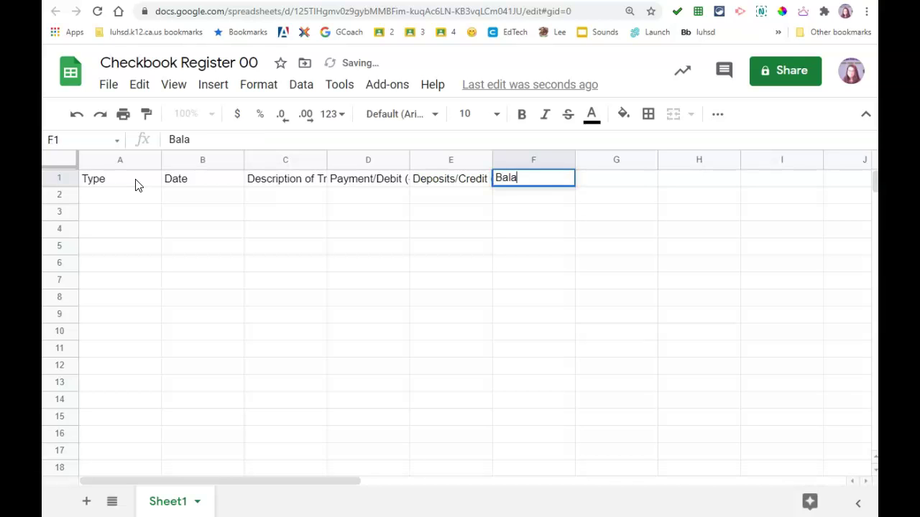
pyautogui.write('nce')
pyautogui.press('Return')
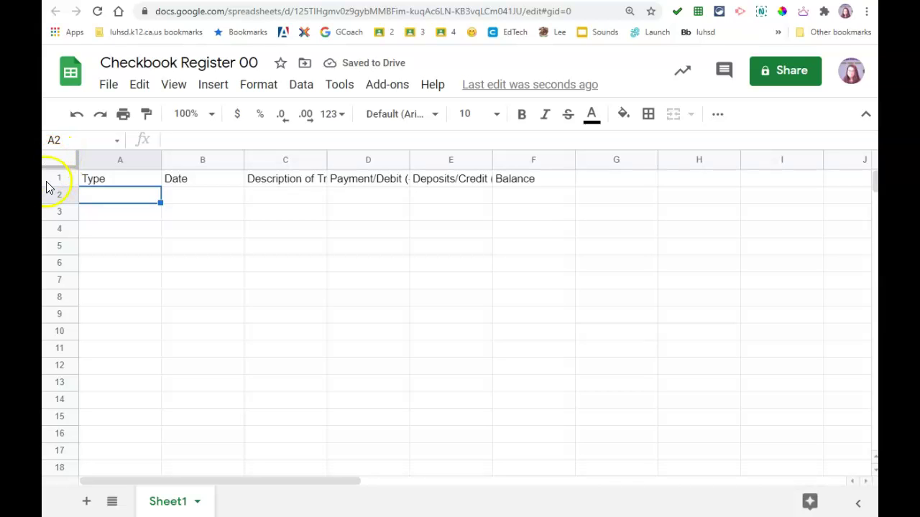
# Auto-fit the widths of all columns in the sheet to their header text.
pyautogui.click(61, 158)
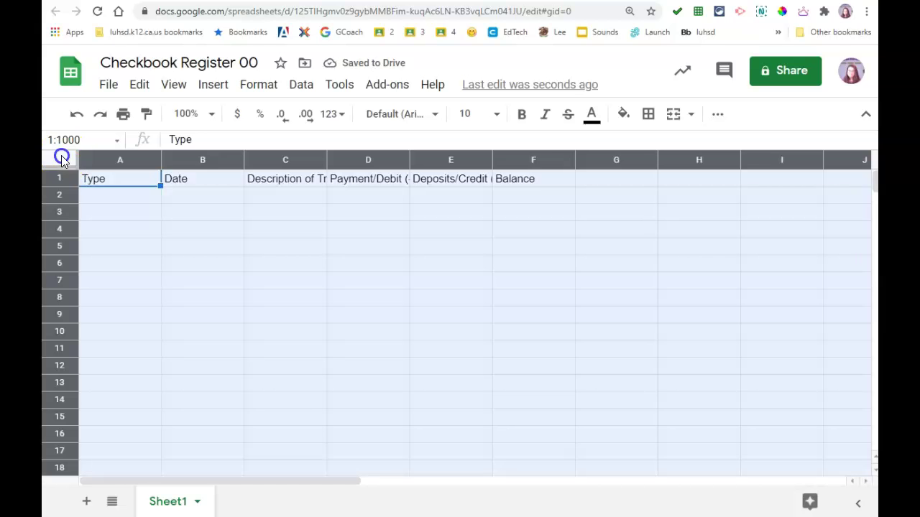
pyautogui.doubleClick(409, 160)
pyautogui.click(442, 231)
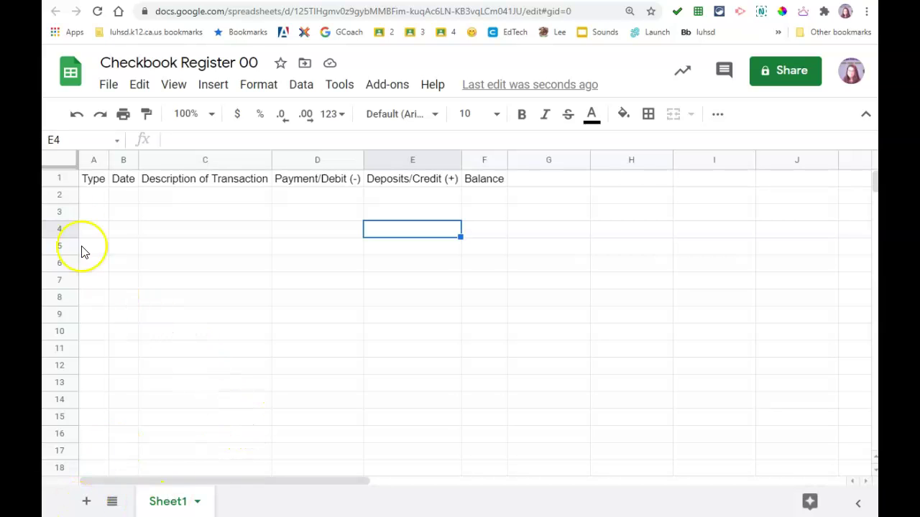
# Add data validation to A2:A30 with an in-cell dropdown list of the items ATM, DEP, Cash, Salary.
pyautogui.click(88, 201)
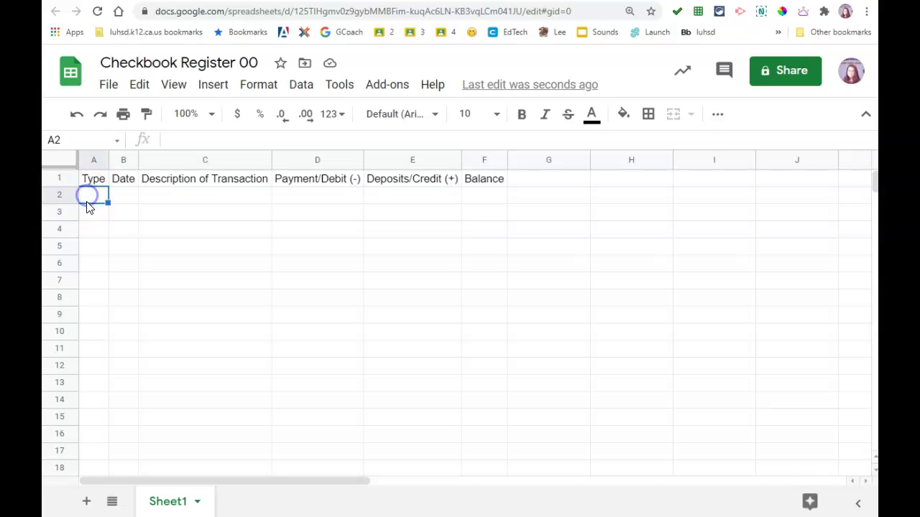
pyautogui.hotkey('shift', 'Down')
pyautogui.hotkey('shift', 'Down')
pyautogui.hotkey('shift', 'Down')
pyautogui.hotkey('shift', 'Down')
pyautogui.hotkey('shift', 'Down')
pyautogui.hotkey('shift', 'Down')
pyautogui.hotkey('shift', 'Down')
pyautogui.hotkey('shift', 'Down')
pyautogui.hotkey('shift', 'Down')
pyautogui.hotkey('shift', 'Down')
pyautogui.hotkey('shift', 'Down')
pyautogui.hotkey('shift', 'Down')
pyautogui.hotkey('shift', 'Down')
pyautogui.hotkey('shift', 'Down')
pyautogui.hotkey('shift', 'Down')
pyautogui.hotkey('shift', 'Down')
pyautogui.hotkey('shift', 'Down')
pyautogui.hotkey('shift', 'Down')
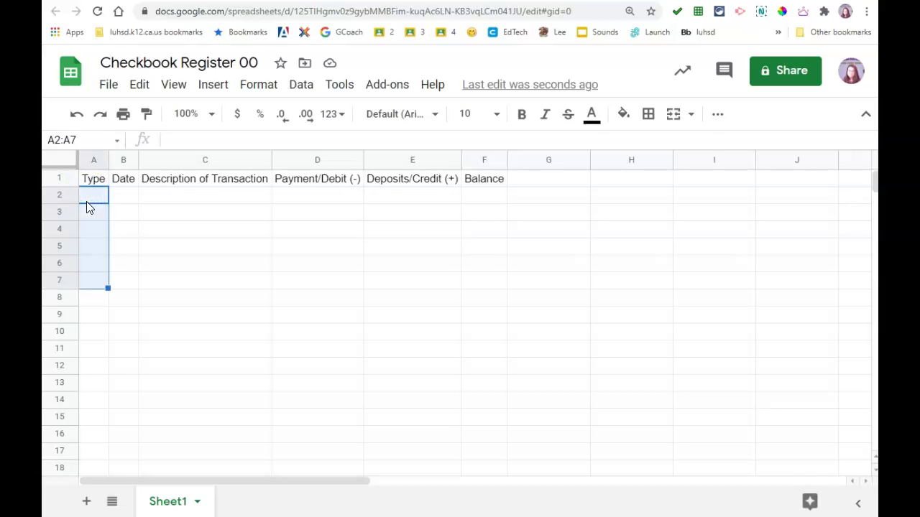
pyautogui.hotkey('shift', 'Down')
pyautogui.hotkey('shift', 'Down')
pyautogui.hotkey('shift', 'Down')
pyautogui.hotkey('shift', 'Down')
pyautogui.hotkey('shift', 'Down')
pyautogui.hotkey('shift', 'Down')
pyautogui.hotkey('shift', 'Down')
pyautogui.hotkey('shift', 'Down')
pyautogui.hotkey('shift', 'Down')
pyautogui.hotkey('shift', 'Down')
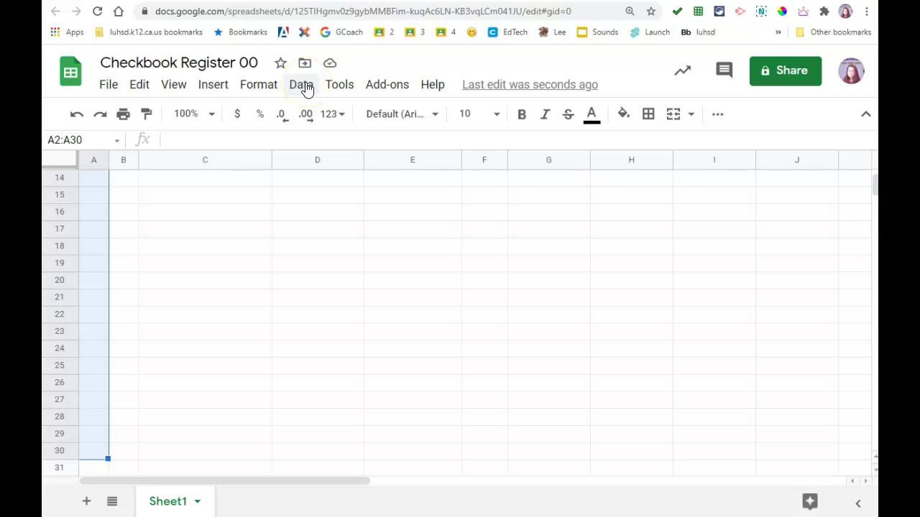
pyautogui.scroll(5, 196, 243)
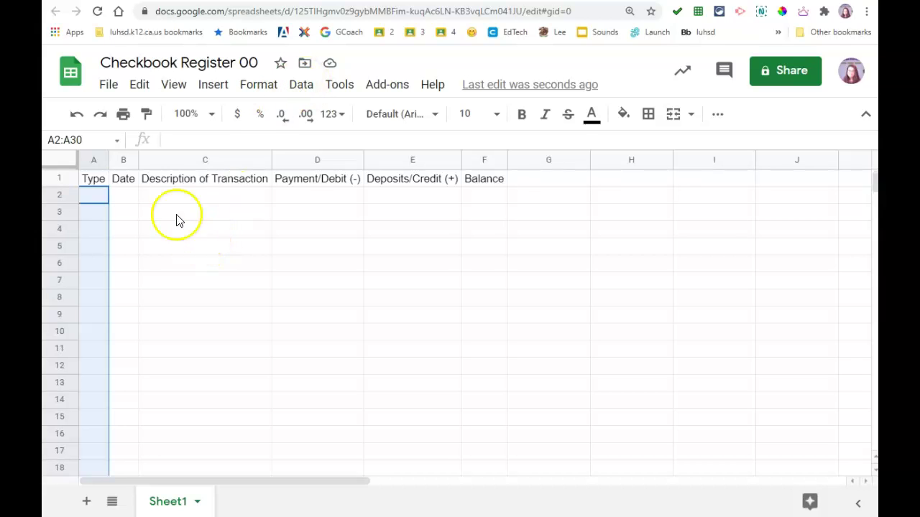
pyautogui.click(307, 86)
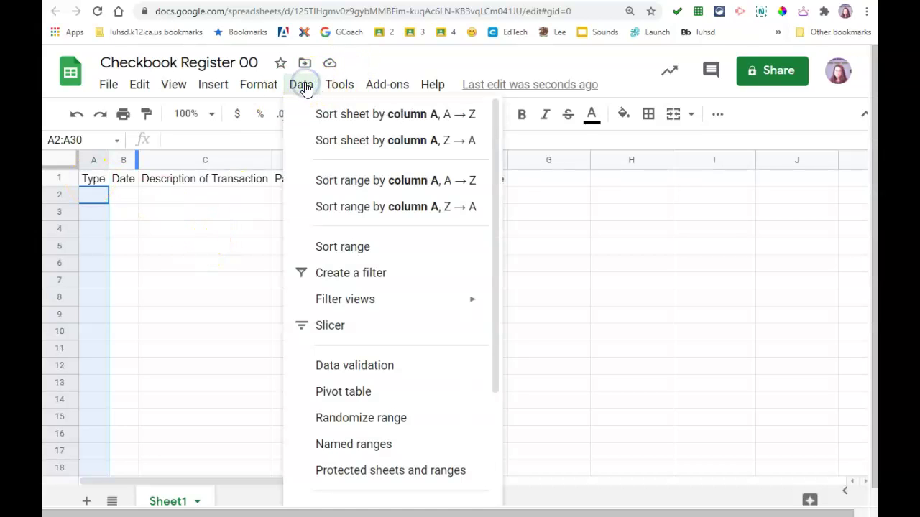
pyautogui.click(352, 373)
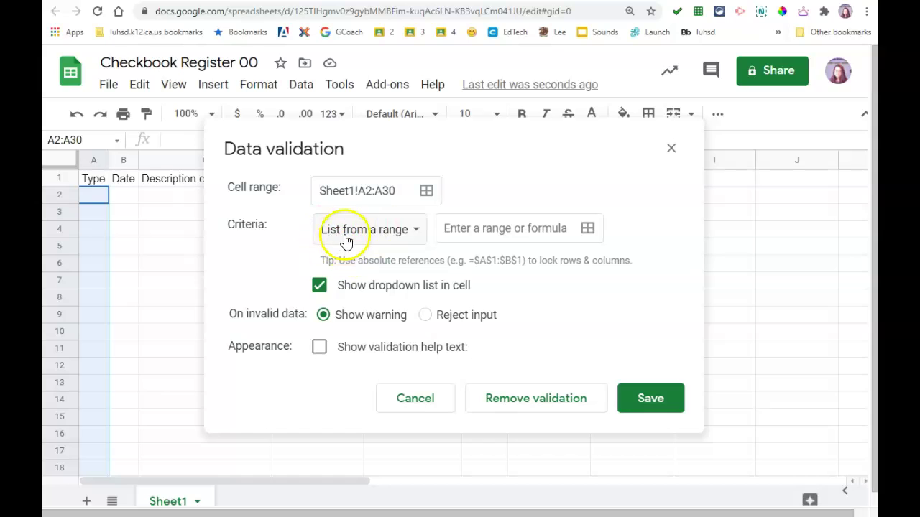
pyautogui.click(373, 235)
pyautogui.click(378, 258)
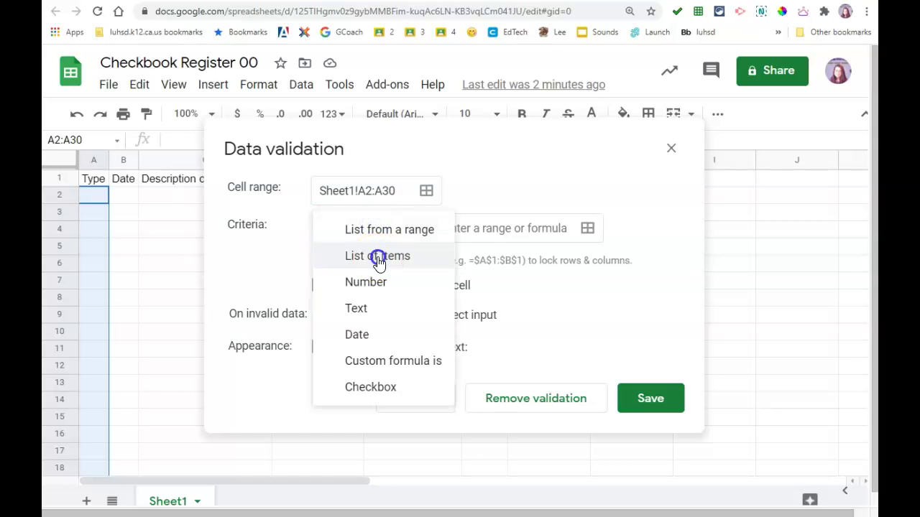
pyautogui.click(457, 227)
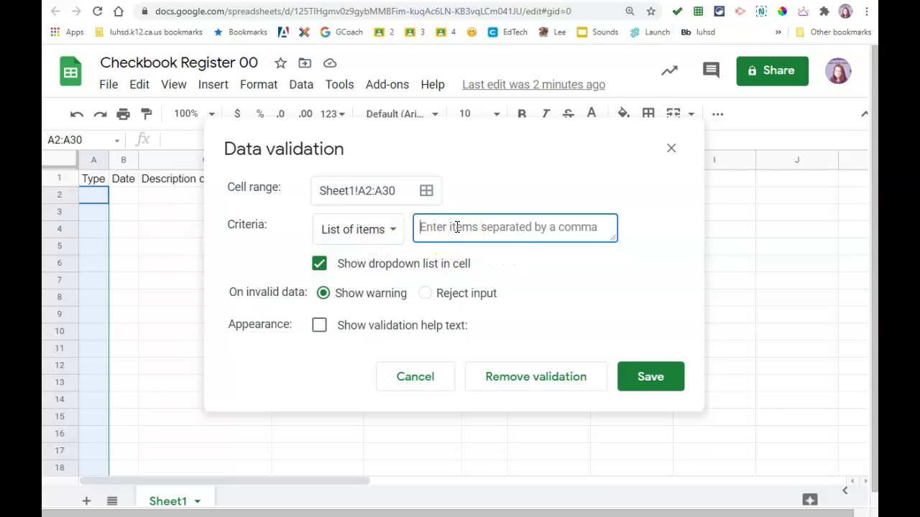
pyautogui.write('ATM, DEP, Cash, Salary')
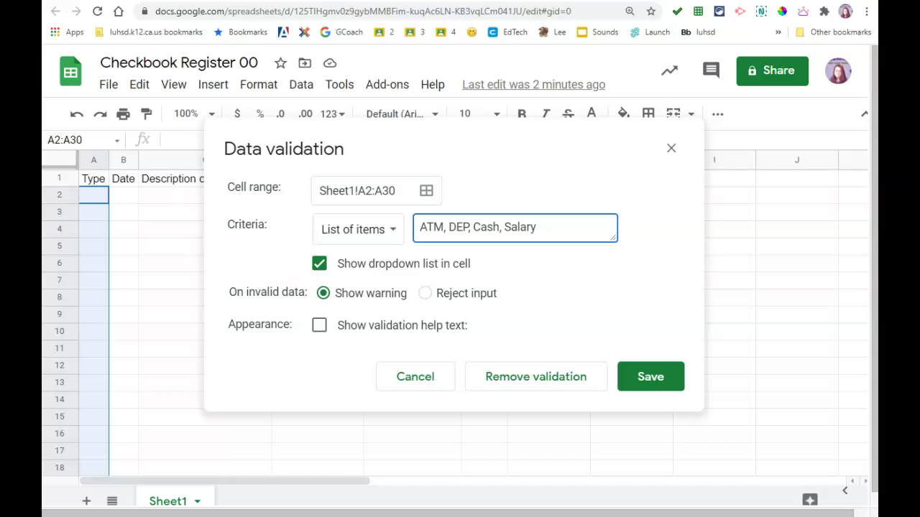
pyautogui.click(649, 379)
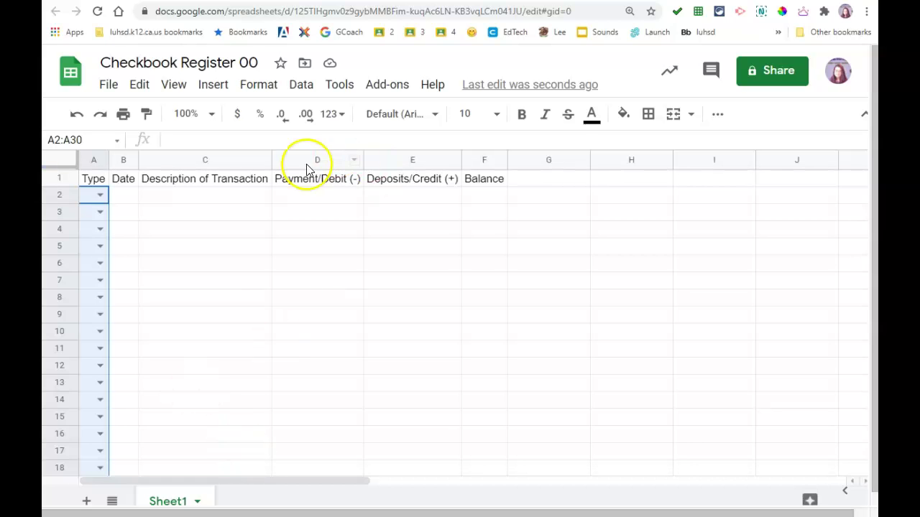
# Make the header cells A1:F1 bold.
pyautogui.moveTo(88, 181); pyautogui.dragTo(477, 173)
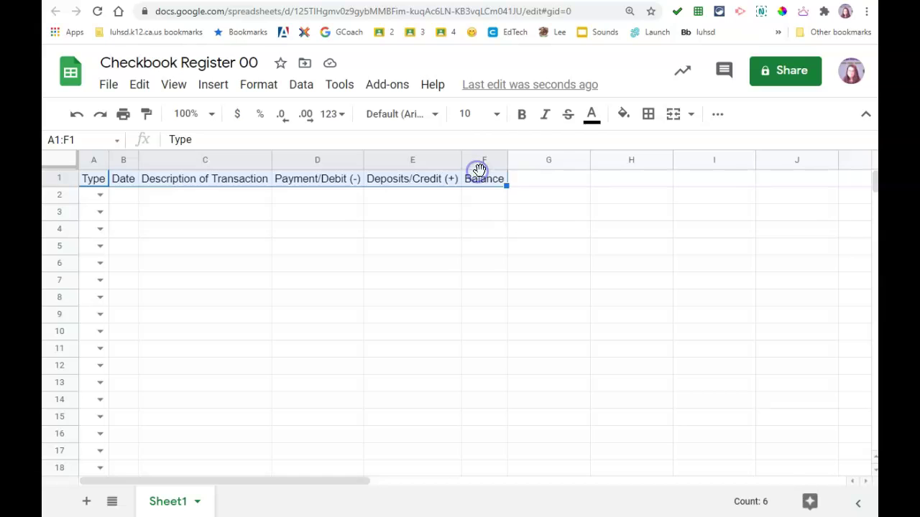
pyautogui.click(521, 114)
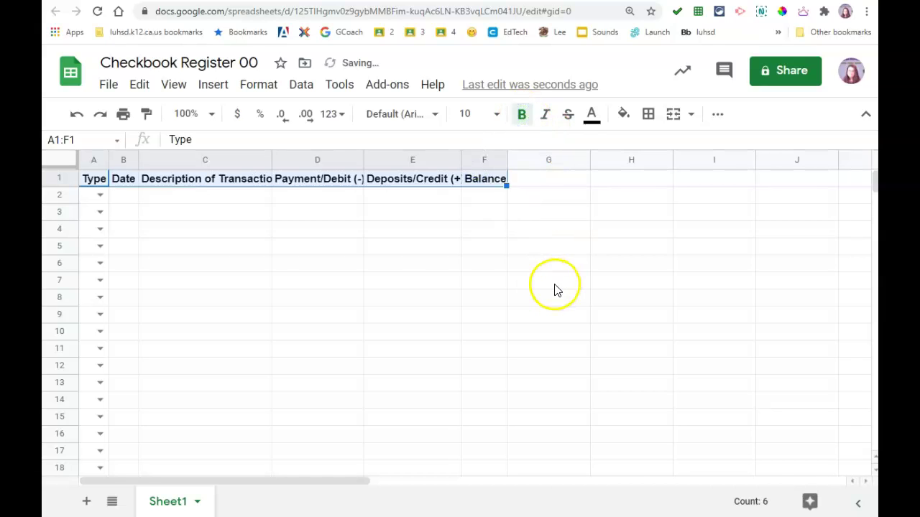
pyautogui.click(141, 212)
# Choose Salary from the dropdown in A2 and widen the Type column so the entry fits beside its arrow.
pyautogui.moveTo(107, 161); pyautogui.dragTo(122, 160)
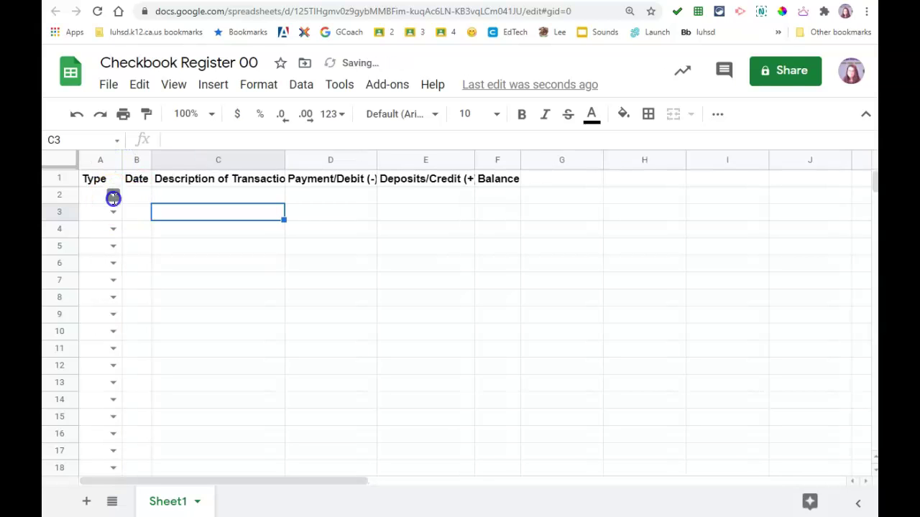
pyautogui.click(113, 199)
pyautogui.click(109, 281)
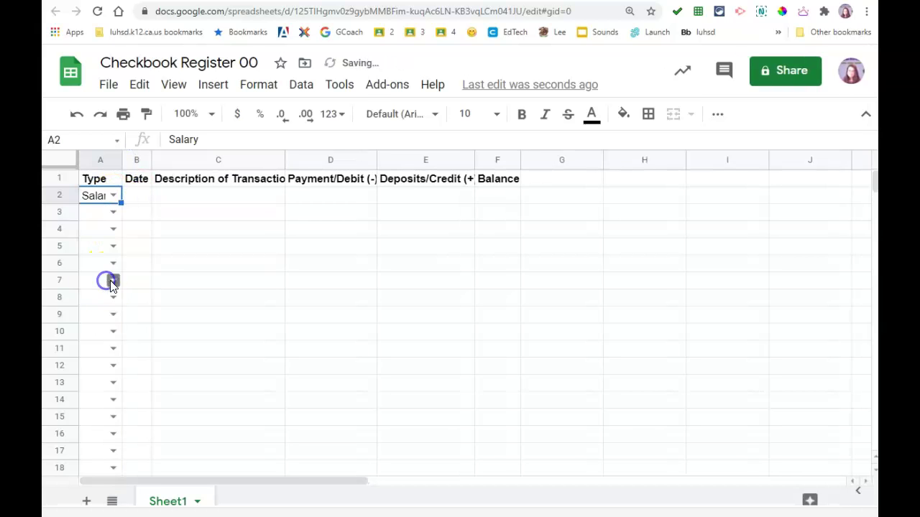
pyautogui.moveTo(122, 157); pyautogui.dragTo(130, 156)
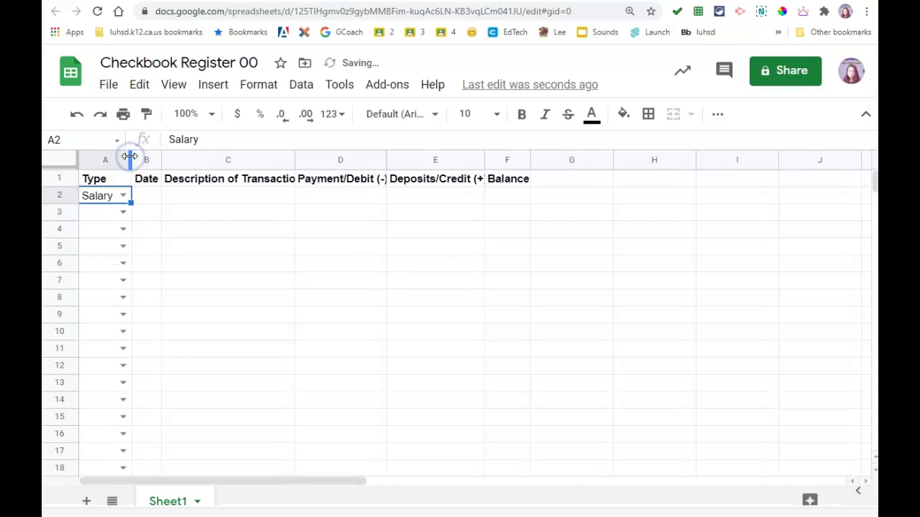
# Enter the date 12/24/2021 in B2 and widen the Date and Description of Transaction columns.
pyautogui.click(147, 183)
pyautogui.click(149, 199)
pyautogui.write('12')
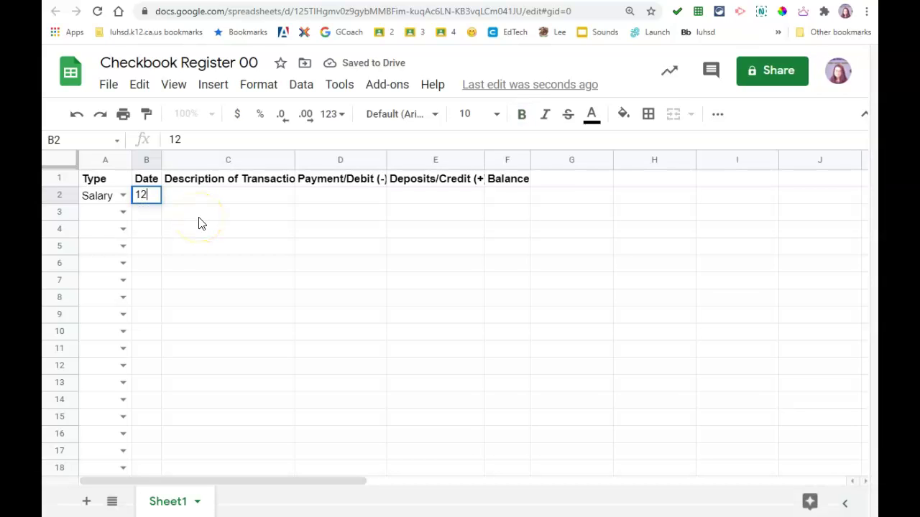
pyautogui.write('/24/2020')
pyautogui.press('Return')
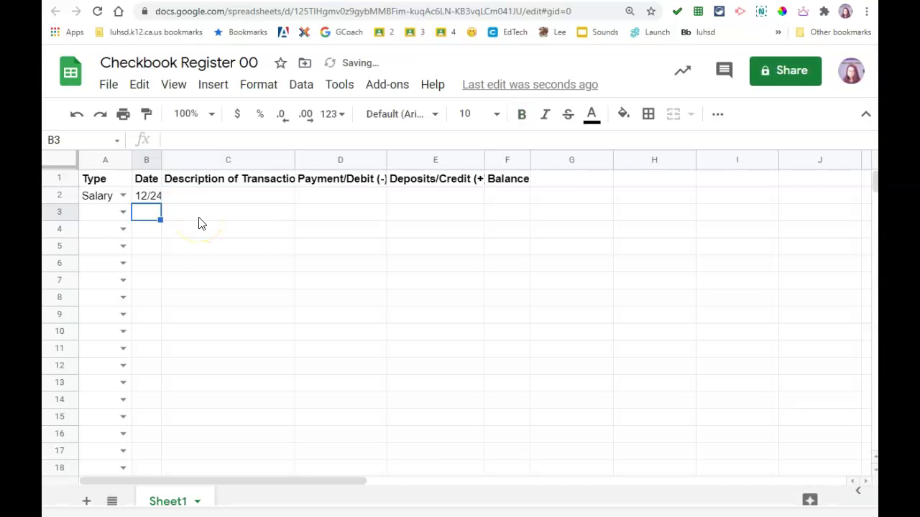
pyautogui.moveTo(159, 158); pyautogui.dragTo(199, 161)
pyautogui.moveTo(333, 157); pyautogui.dragTo(384, 155)
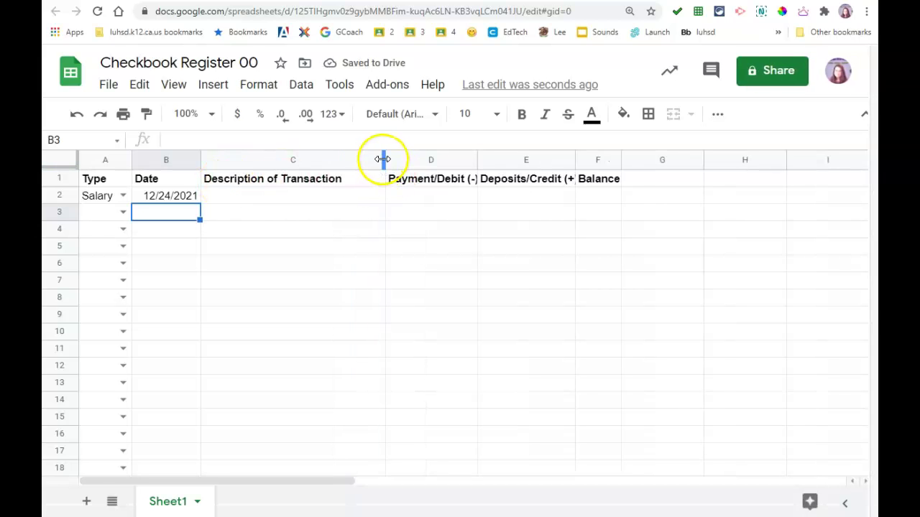
pyautogui.click(407, 183)
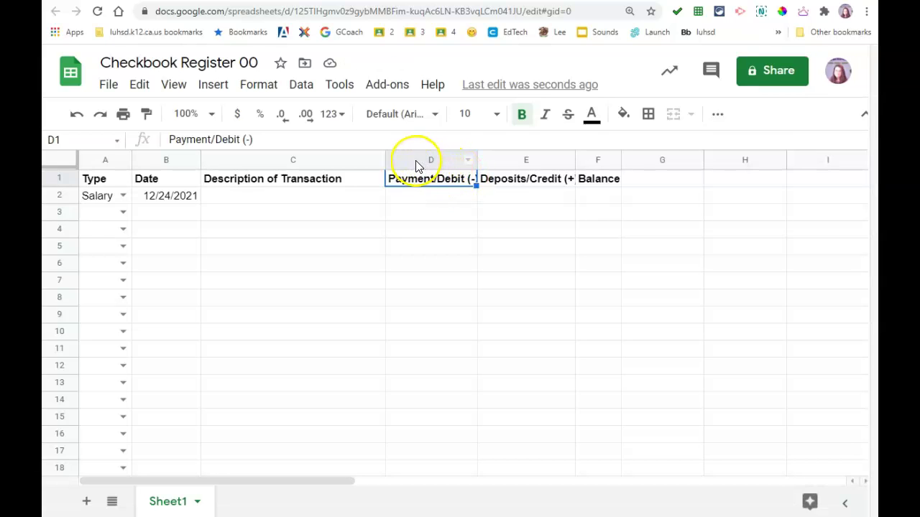
pyautogui.moveTo(476, 155); pyautogui.dragTo(440, 156)
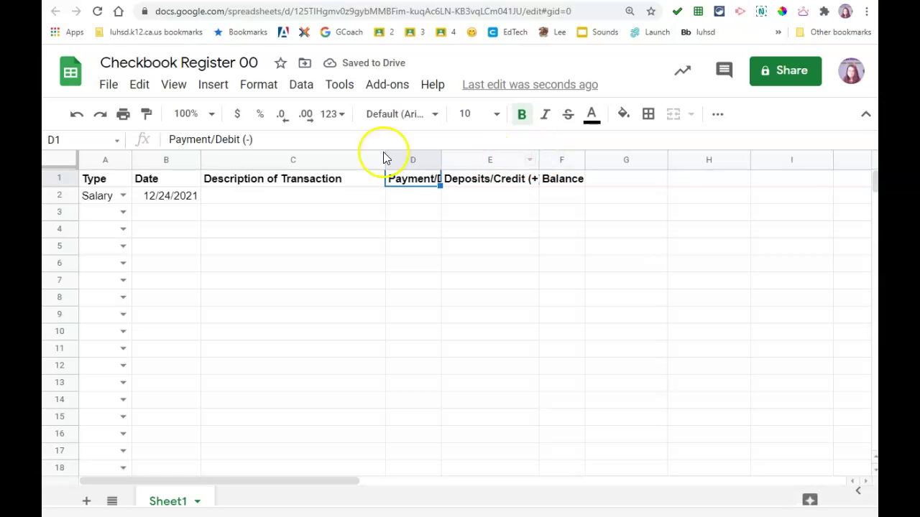
pyautogui.click(73, 115)
# Turn on text wrapping for the Payment/Debit (-) and Deposits/Credit (+) headers in D1:E1.
pyautogui.moveTo(448, 179); pyautogui.dragTo(522, 186)
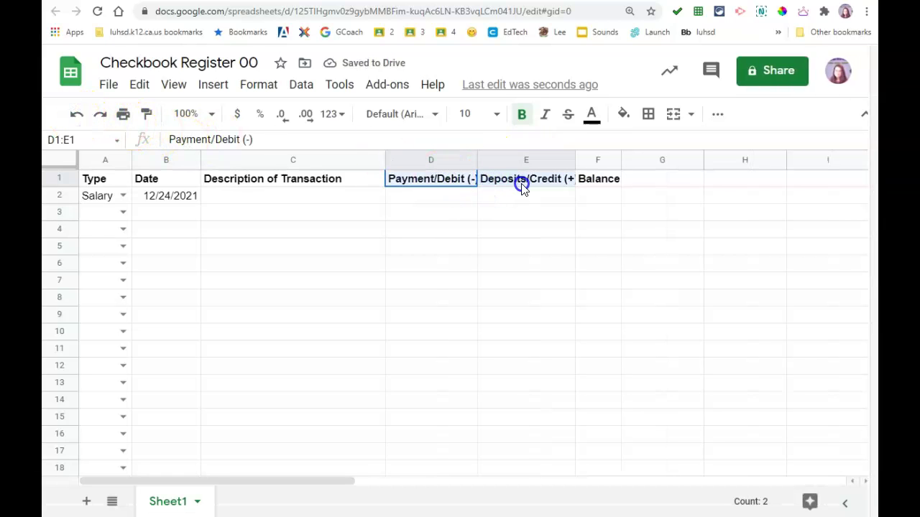
pyautogui.click(716, 114)
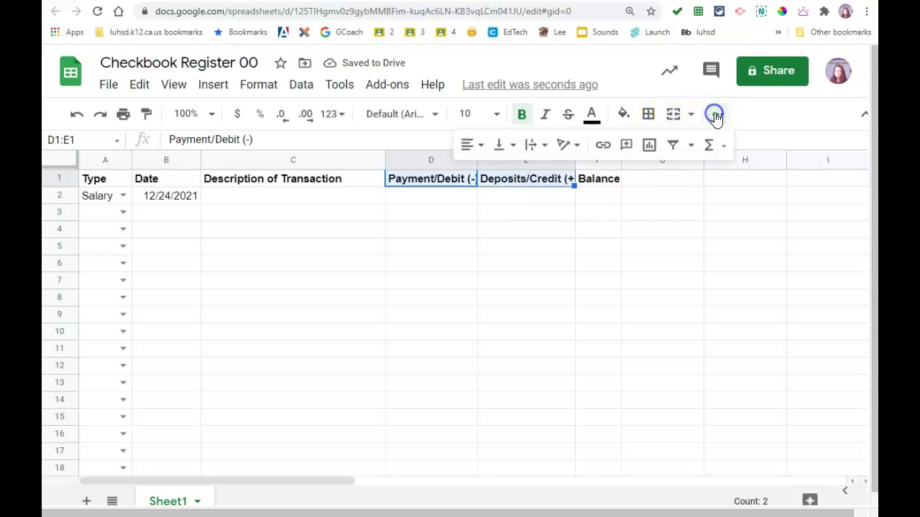
pyautogui.click(532, 149)
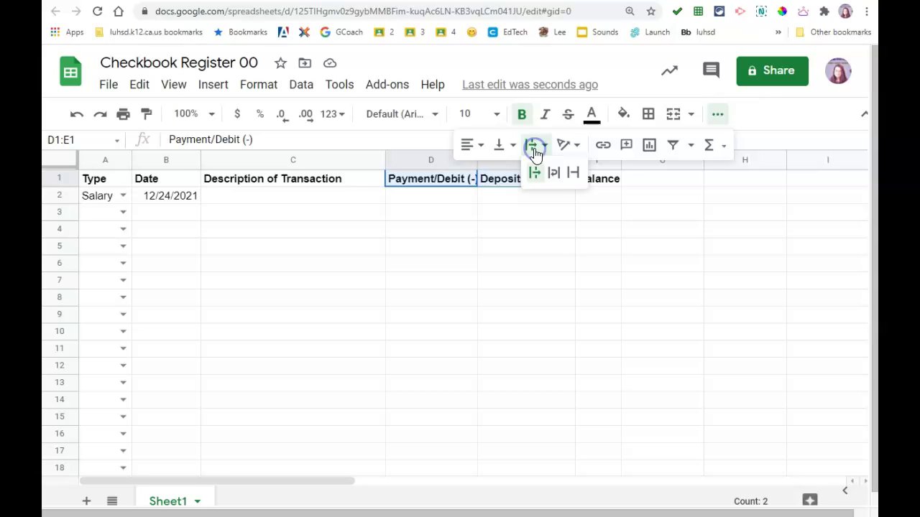
pyautogui.click(561, 180)
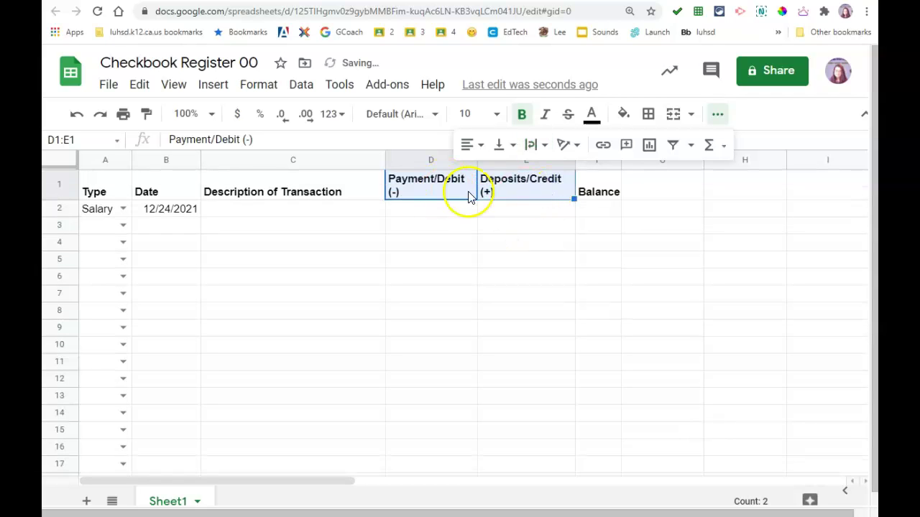
pyautogui.click(496, 230)
# Check the text wrapping option applied to the header cells D1:E1.
pyautogui.moveTo(468, 189); pyautogui.dragTo(503, 180)
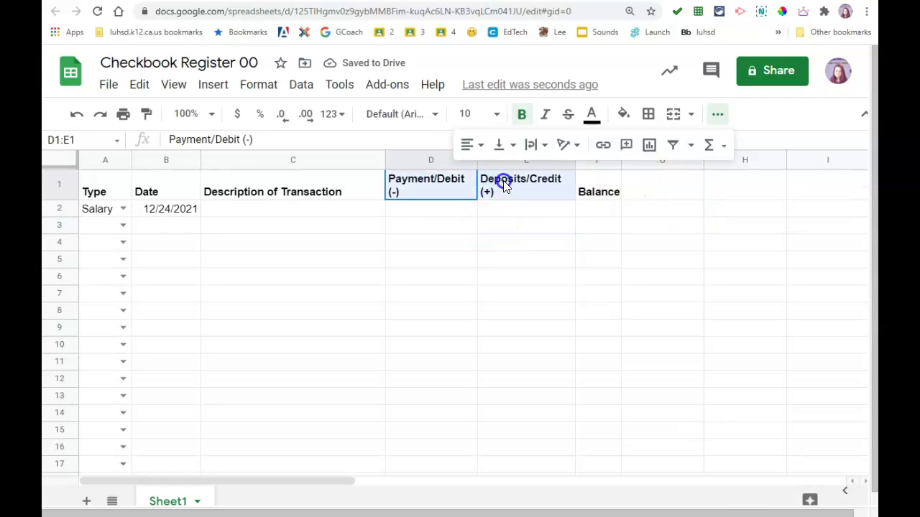
pyautogui.click(718, 117)
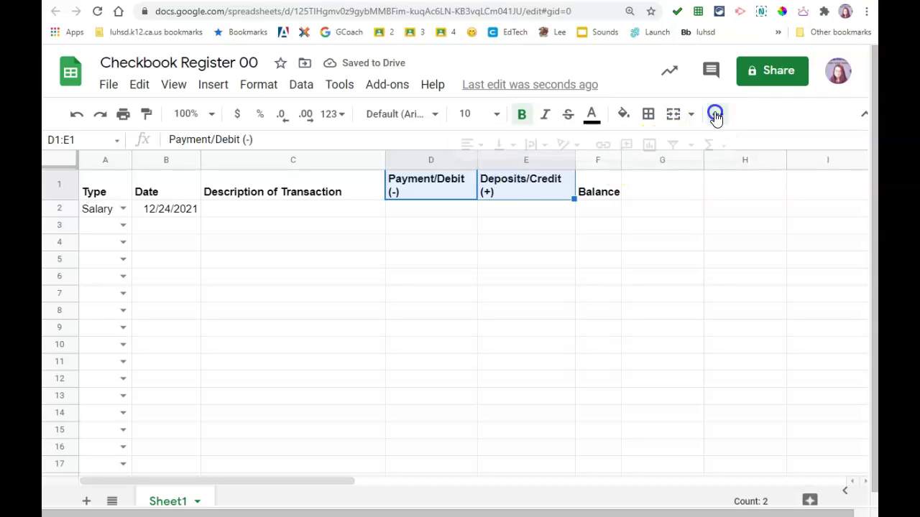
pyautogui.click(717, 115)
pyautogui.click(530, 145)
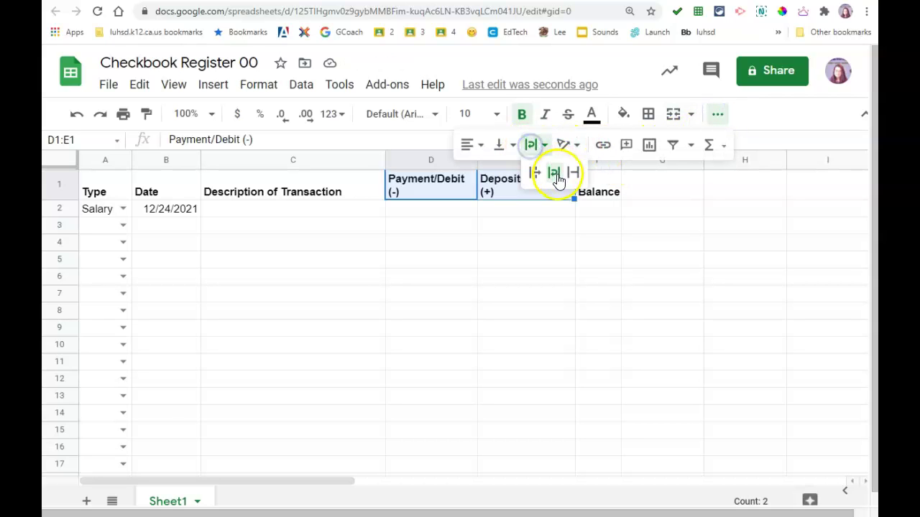
pyautogui.click(541, 250)
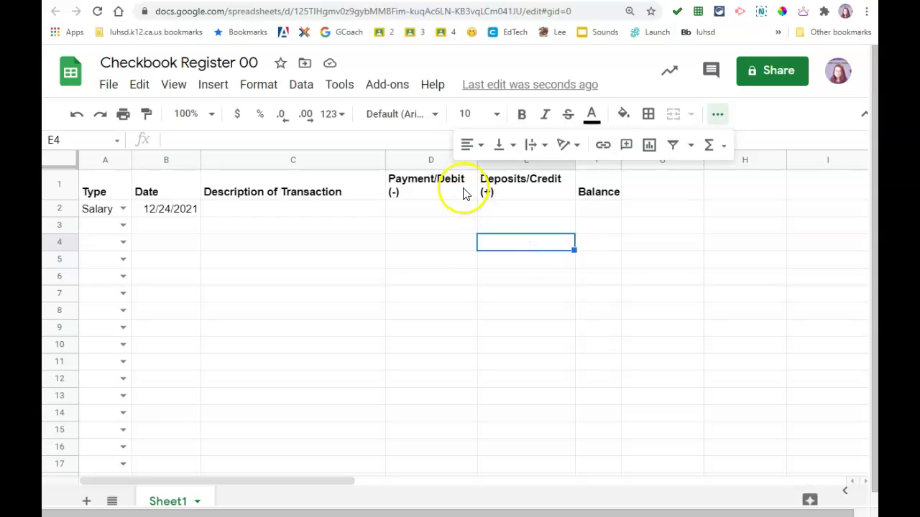
# Narrow the Payment/Debit (-) and Deposits/Credit (+) columns so their headers wrap onto two lines, and widen the Balance column.
pyautogui.click(718, 115)
pyautogui.moveTo(476, 159); pyautogui.dragTo(442, 159)
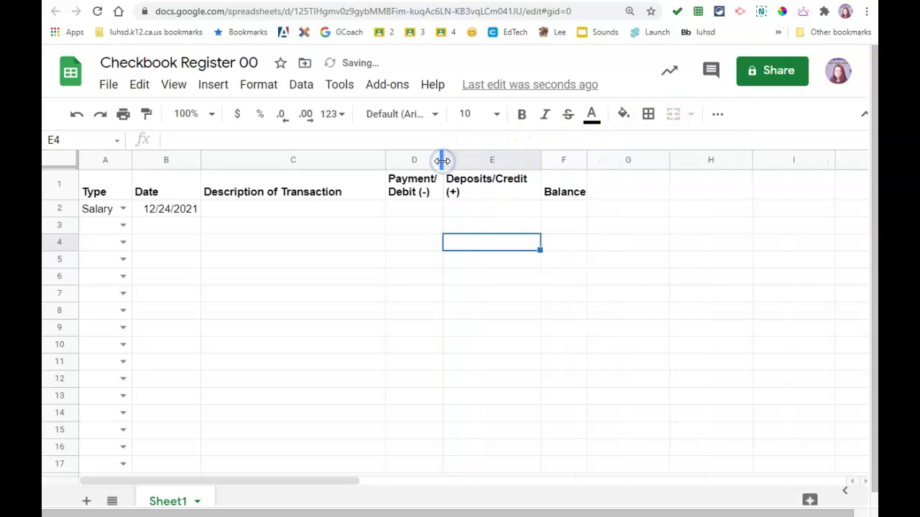
pyautogui.moveTo(541, 161); pyautogui.dragTo(574, 156)
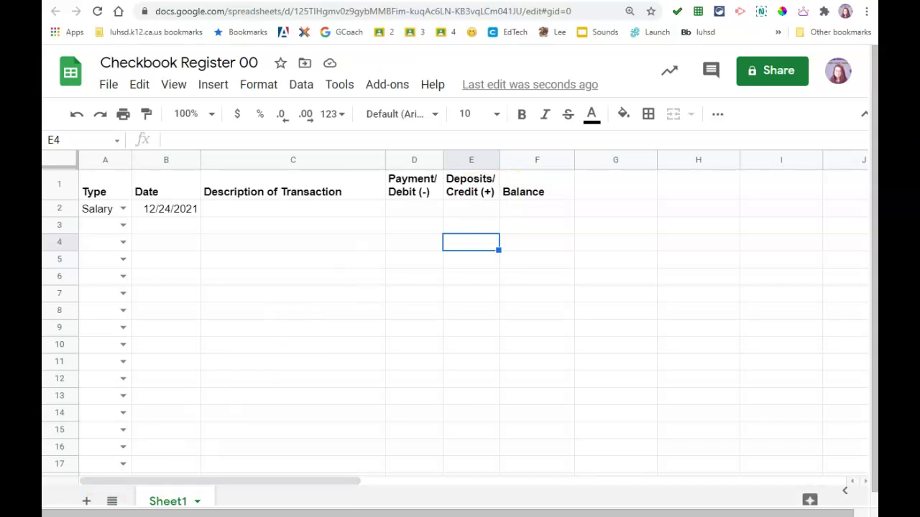
# Apply the Number format to the amount cells D2:F30.
pyautogui.click(413, 207)
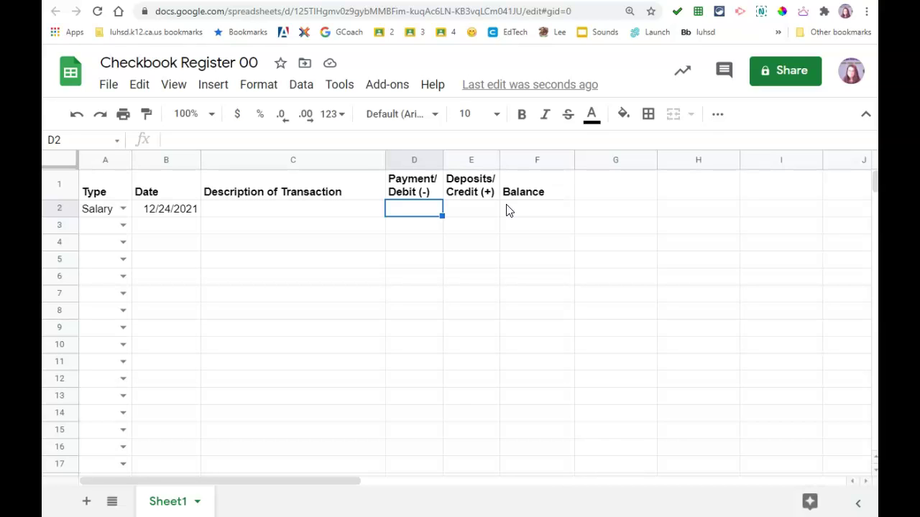
pyautogui.hotkey('shift', 'Right')
pyautogui.hotkey('shift', 'Right')
pyautogui.hotkey('shift', 'Down')
pyautogui.hotkey('shift', 'Down')
pyautogui.hotkey('shift', 'Down')
pyautogui.hotkey('shift', 'Down')
pyautogui.hotkey('shift', 'Down')
pyautogui.hotkey('shift', 'Down')
pyautogui.hotkey('shift', 'Down')
pyautogui.hotkey('shift', 'Down')
pyautogui.hotkey('shift', 'Down')
pyautogui.hotkey('shift', 'Down')
pyautogui.hotkey('shift', 'Down')
pyautogui.hotkey('shift', 'Down')
pyautogui.hotkey('shift', 'Down')
pyautogui.hotkey('shift', 'Down')
pyautogui.hotkey('shift', 'Down')
pyautogui.hotkey('shift', 'Down')
pyautogui.hotkey('shift', 'Down')
pyautogui.hotkey('shift', 'Down')
pyautogui.hotkey('shift', 'Down')
pyautogui.hotkey('shift', 'Down')
pyautogui.hotkey('shift', 'Down')
pyautogui.hotkey('shift', 'Down')
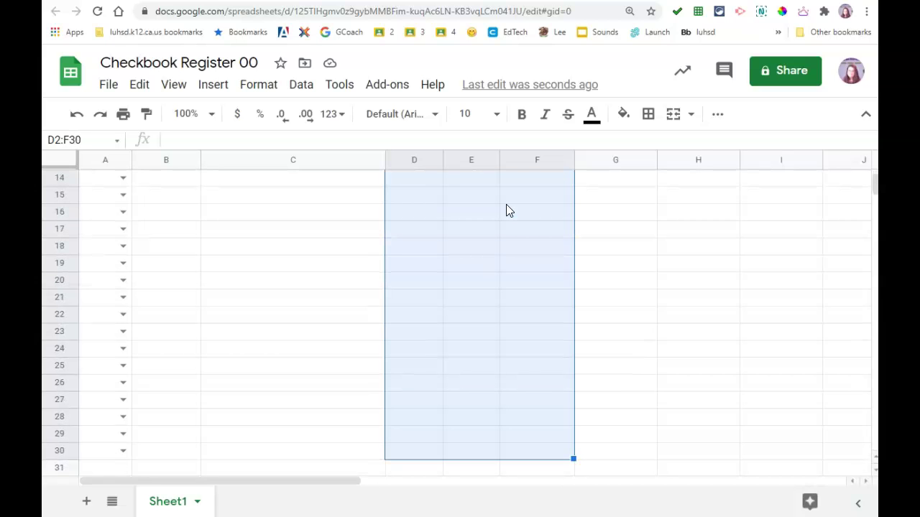
pyautogui.click(342, 118)
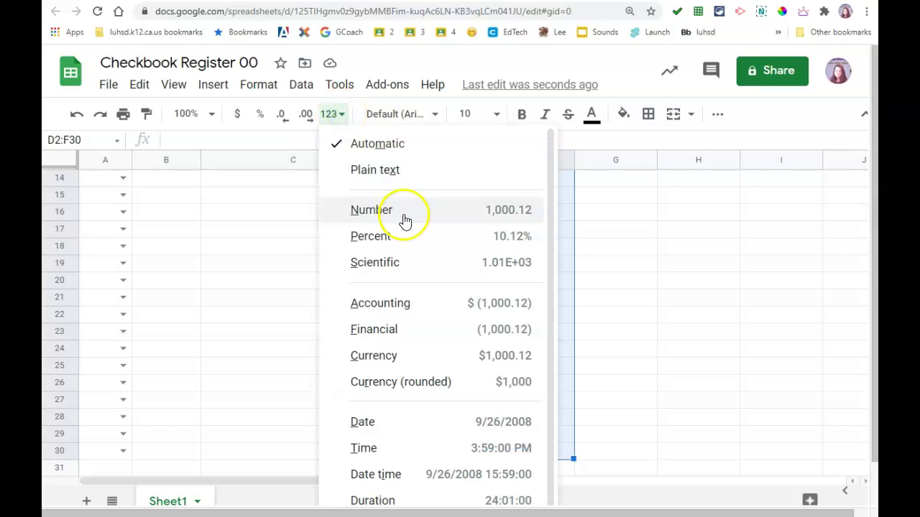
pyautogui.click(449, 216)
# Test the number format by entering 1000 in D2, and clear the cell again.
pyautogui.scroll(5, 561, 338)
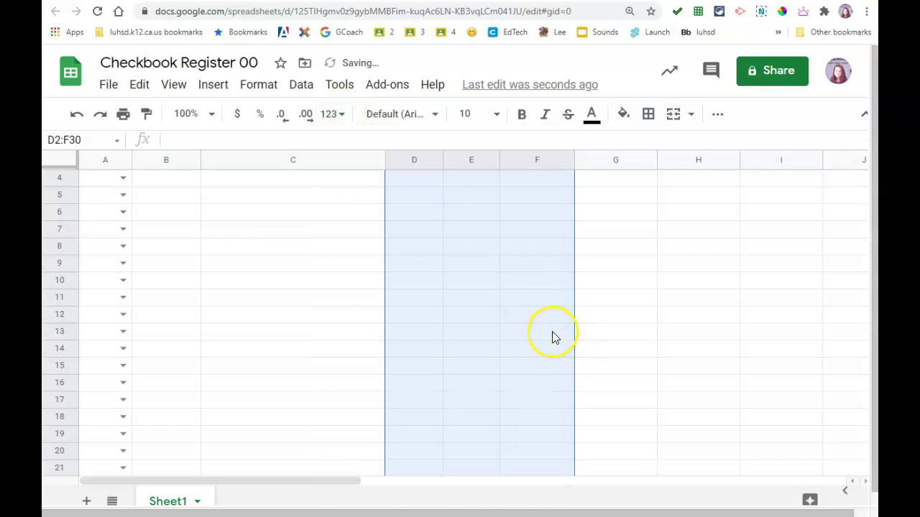
pyautogui.click(420, 216)
pyautogui.write('1000')
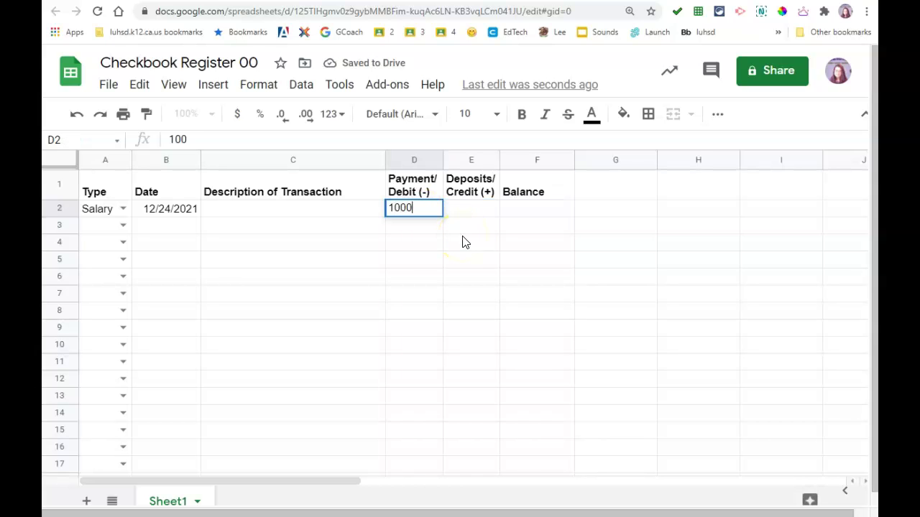
pyautogui.press('Return')
pyautogui.press('Up')
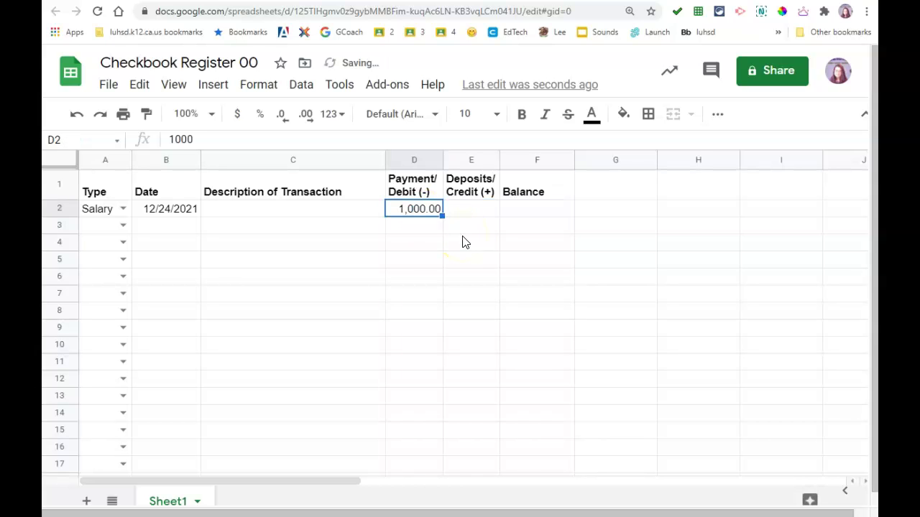
pyautogui.press('Down')
pyautogui.press('Up')
pyautogui.press('Delete')
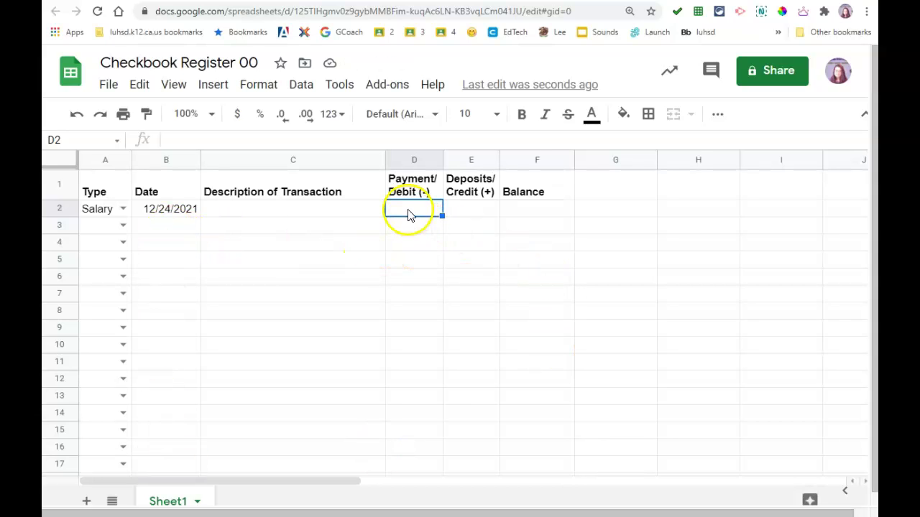
# Check which number format is applied to D2:F52.
pyautogui.moveTo(428, 212); pyautogui.dragTo(550, 277)
pyautogui.scroll(3, 446, 222)
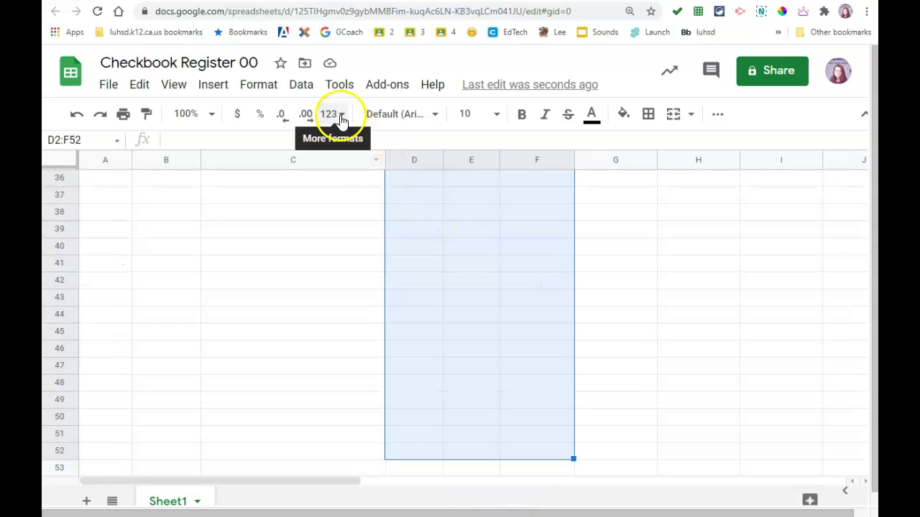
pyautogui.click(342, 117)
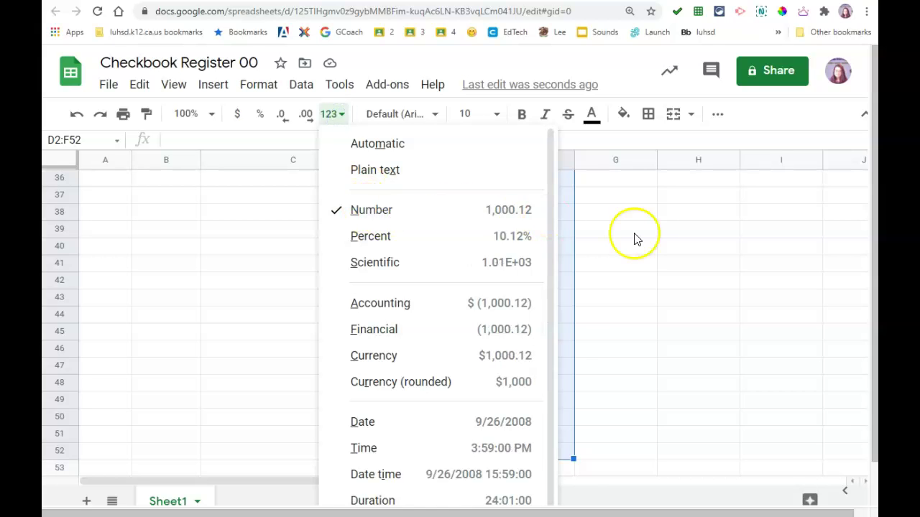
pyautogui.click(634, 239)
pyautogui.scroll(10, 548, 252)
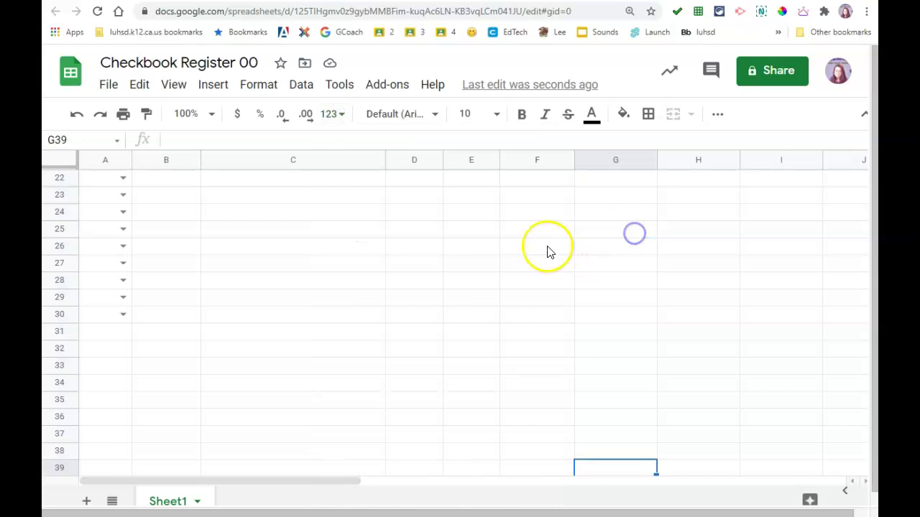
# Apply the Date format to cells B2:B30 in the Date column.
pyautogui.click(181, 214)
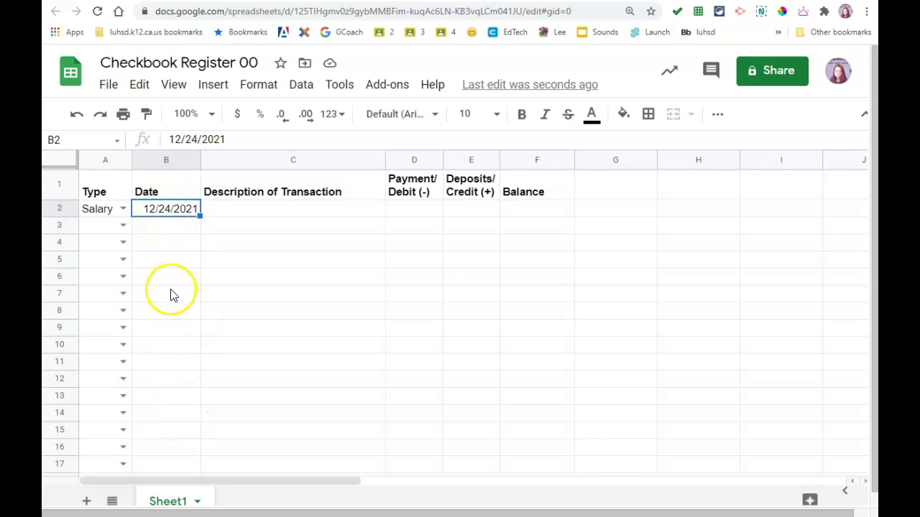
pyautogui.hotkey('shift', 'Down')
pyautogui.hotkey('shift', 'Down')
pyautogui.hotkey('shift', 'Down')
pyautogui.hotkey('shift', 'Down')
pyautogui.hotkey('shift', 'Down')
pyautogui.hotkey('shift', 'Down')
pyautogui.hotkey('shift', 'Down')
pyautogui.hotkey('shift', 'Down')
pyautogui.hotkey('shift', 'Down')
pyautogui.hotkey('shift', 'Down')
pyautogui.hotkey('shift', 'Down')
pyautogui.hotkey('shift', 'Down')
pyautogui.hotkey('shift', 'Down')
pyautogui.hotkey('shift', 'Down')
pyautogui.hotkey('shift', 'Down')
pyautogui.hotkey('shift', 'Down')
pyautogui.hotkey('shift', 'Down')
pyautogui.hotkey('shift', 'Down')
pyautogui.hotkey('shift', 'Down')
pyautogui.hotkey('shift', 'Down')
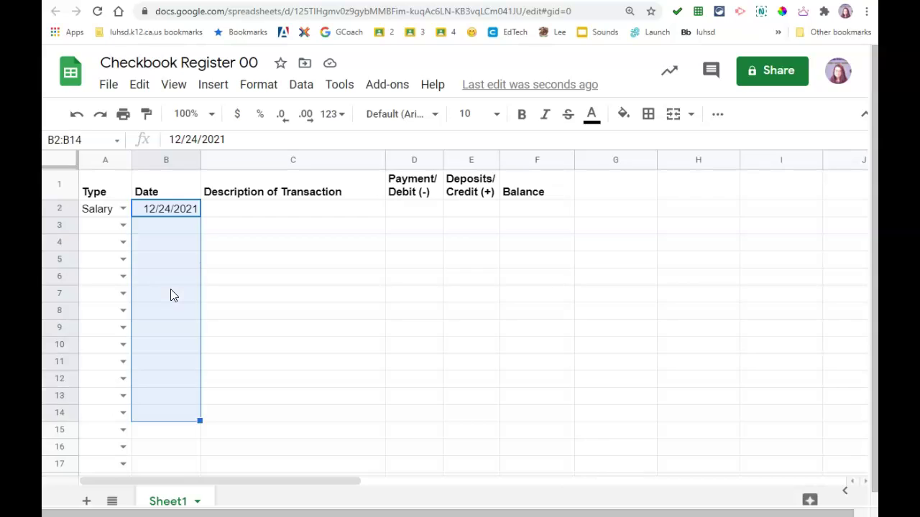
pyautogui.hotkey('shift', 'Down')
pyautogui.hotkey('shift', 'Down')
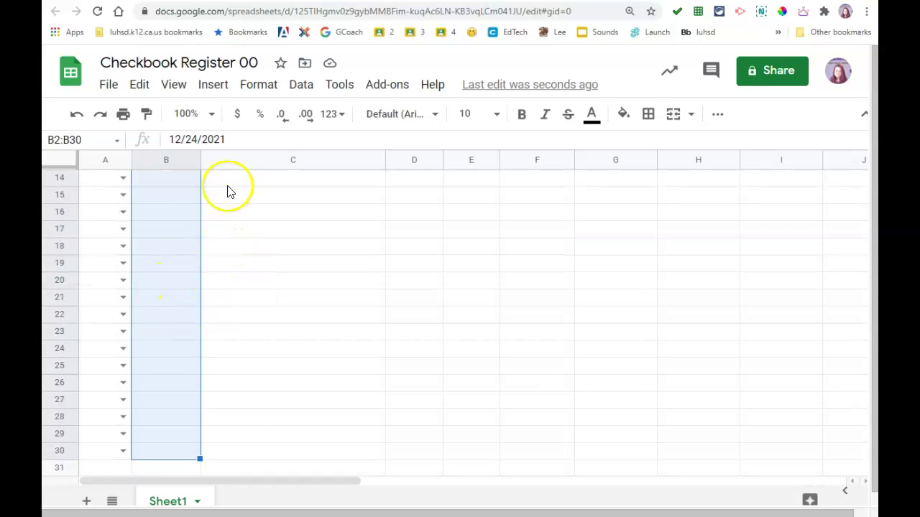
pyautogui.click(338, 118)
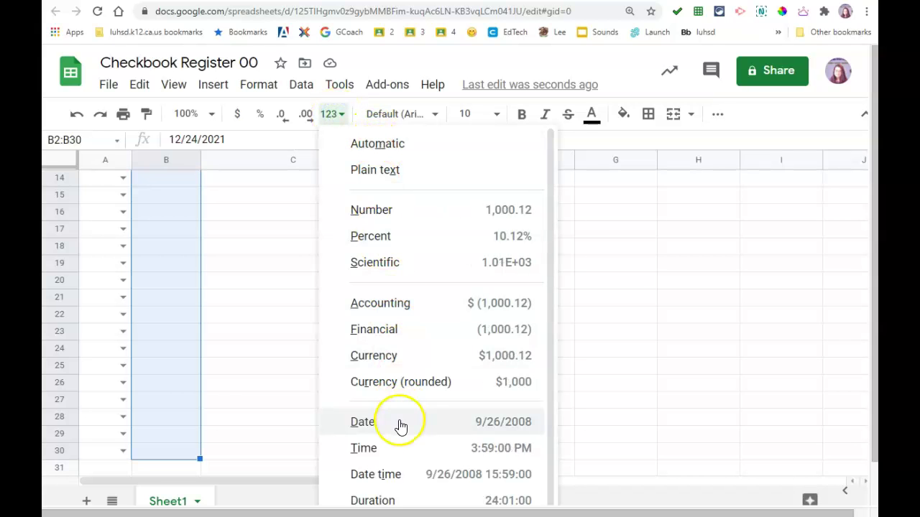
pyautogui.click(399, 425)
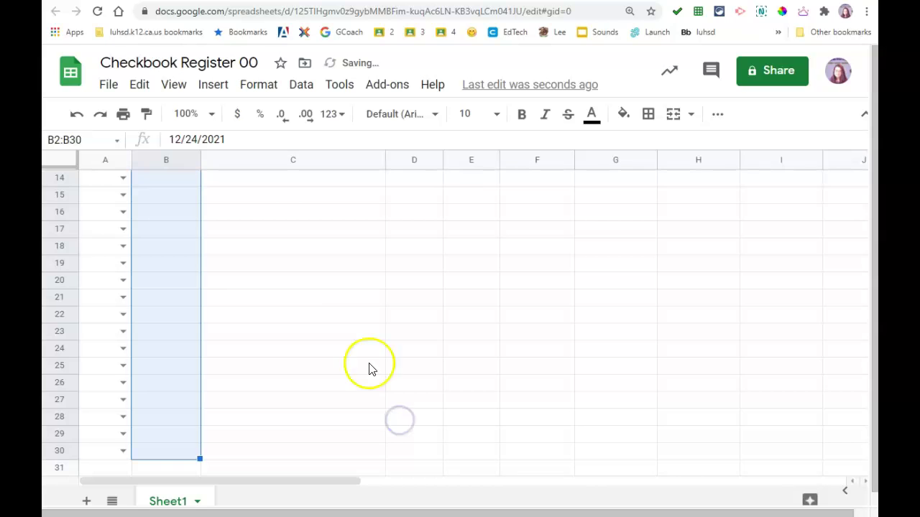
# Test the date format by entering 2/1 in B3 and 3/15 in B4.
pyautogui.scroll(5, 345, 324)
pyautogui.click(152, 229)
pyautogui.write('2/1')
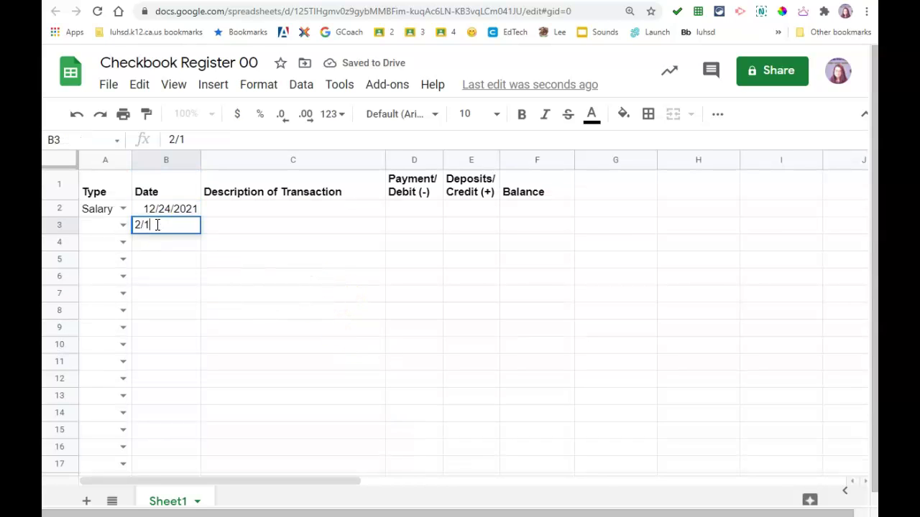
pyautogui.press('Return')
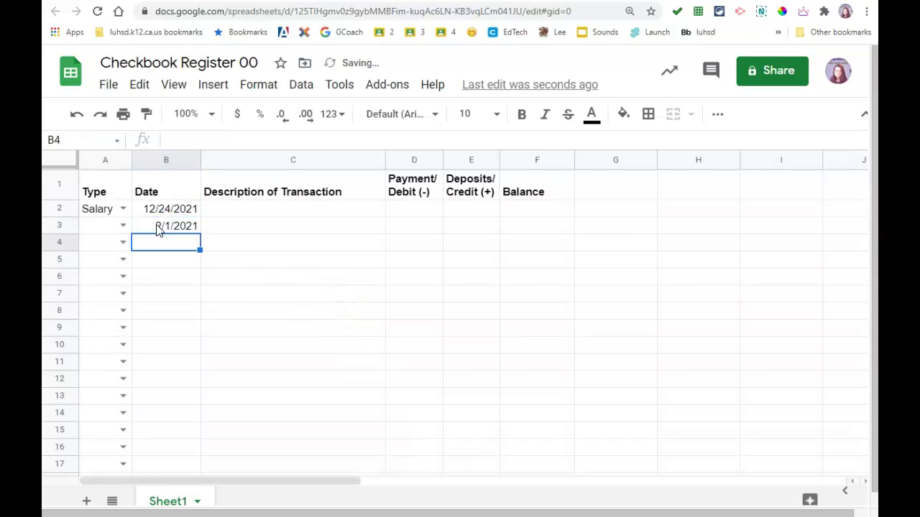
pyautogui.write('3/15')
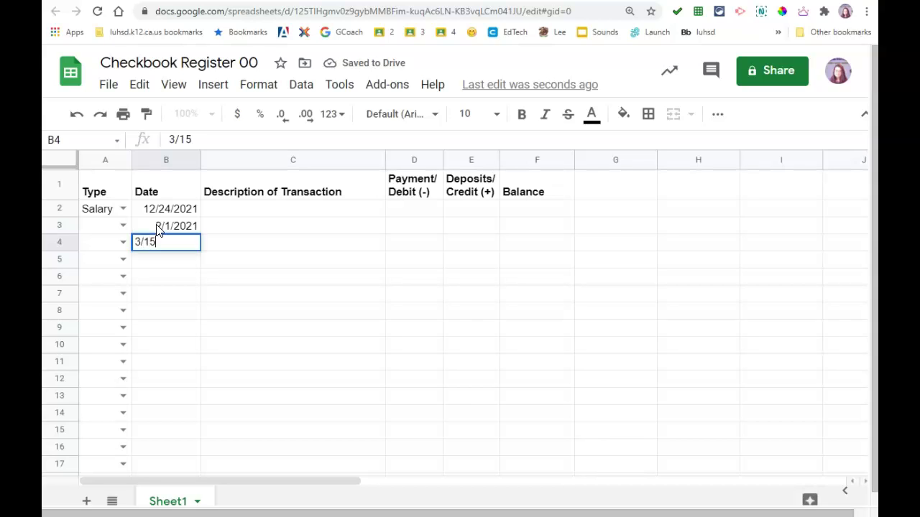
pyautogui.press('Return')
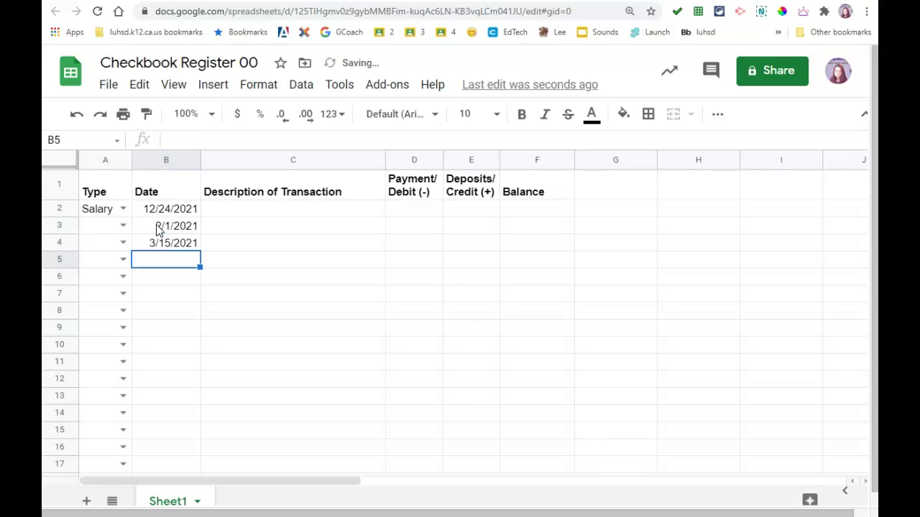
# Clear the sample dates in B2:B4 and the Salary entry in A2.
pyautogui.moveTo(168, 211); pyautogui.dragTo(171, 250)
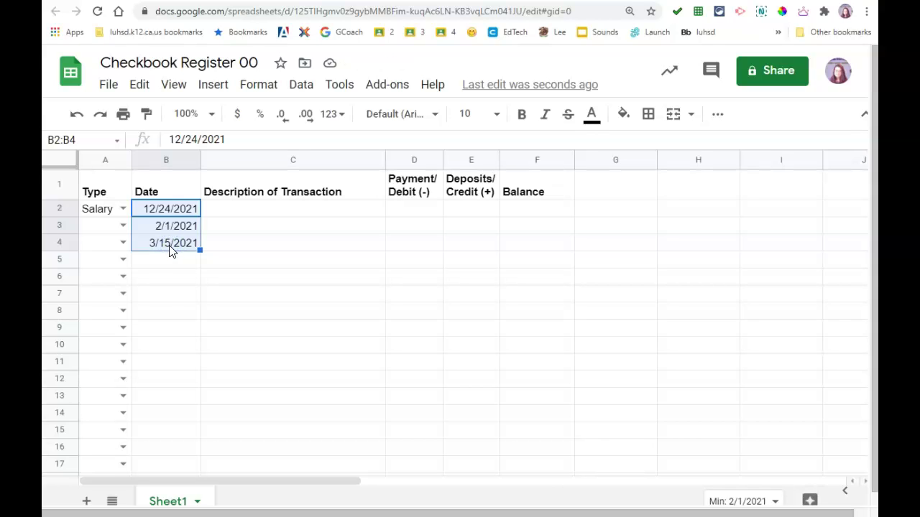
pyautogui.write('12/24/2020')
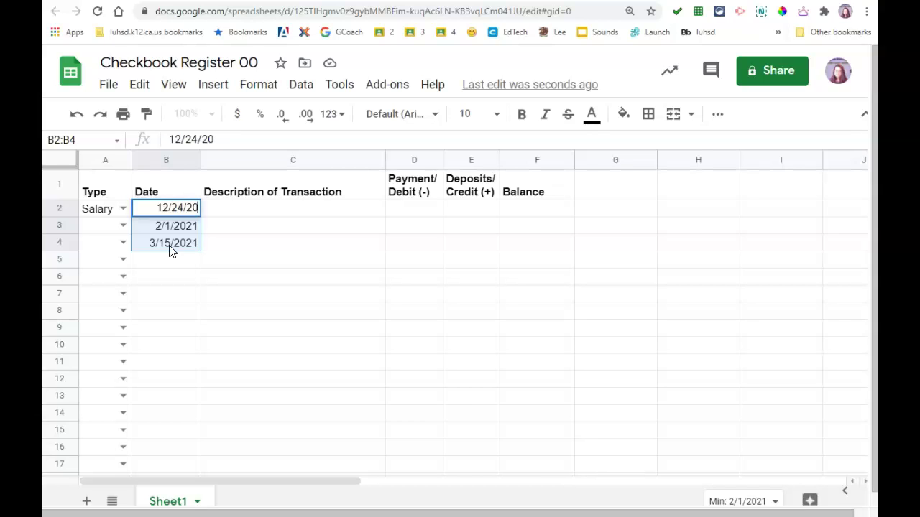
pyautogui.press('Return')
pyautogui.press('Up')
pyautogui.press('Delete')
pyautogui.press('Down')
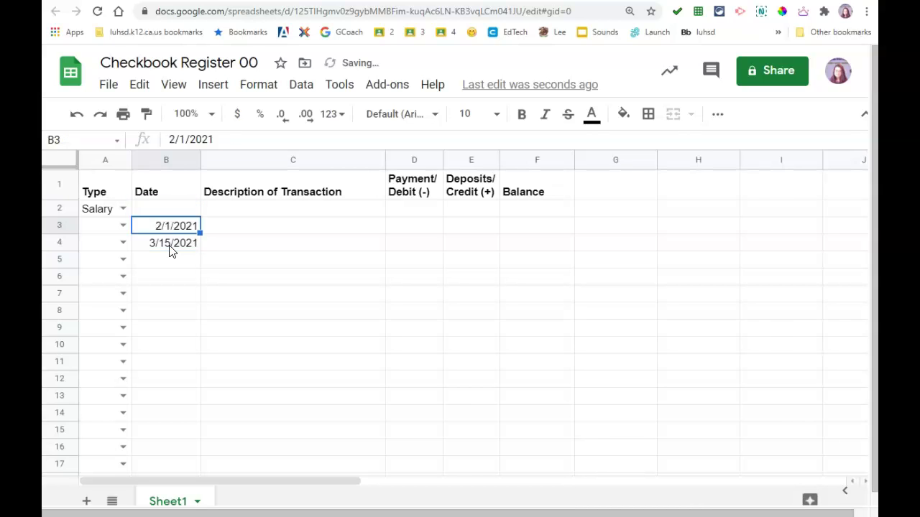
pyautogui.press('Delete')
pyautogui.press('Down')
pyautogui.press('Delete')
pyautogui.press('Up')
pyautogui.press('Up')
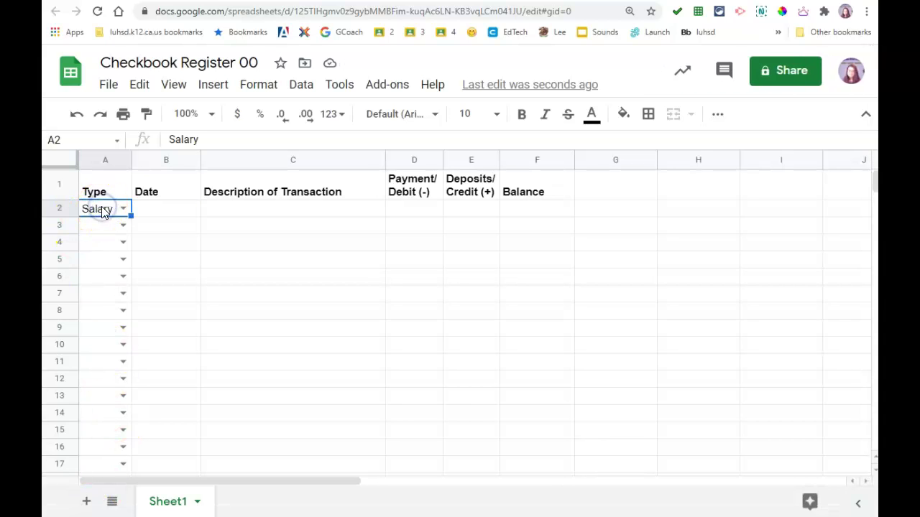
pyautogui.press('Delete')
# Enter 100 as the starting balance in F2.
pyautogui.click(532, 211)
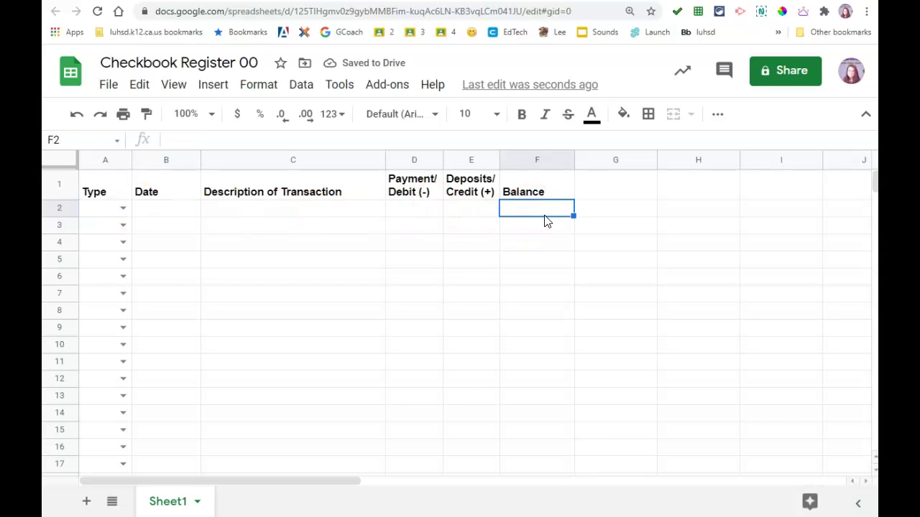
pyautogui.write('100')
pyautogui.press('Return')
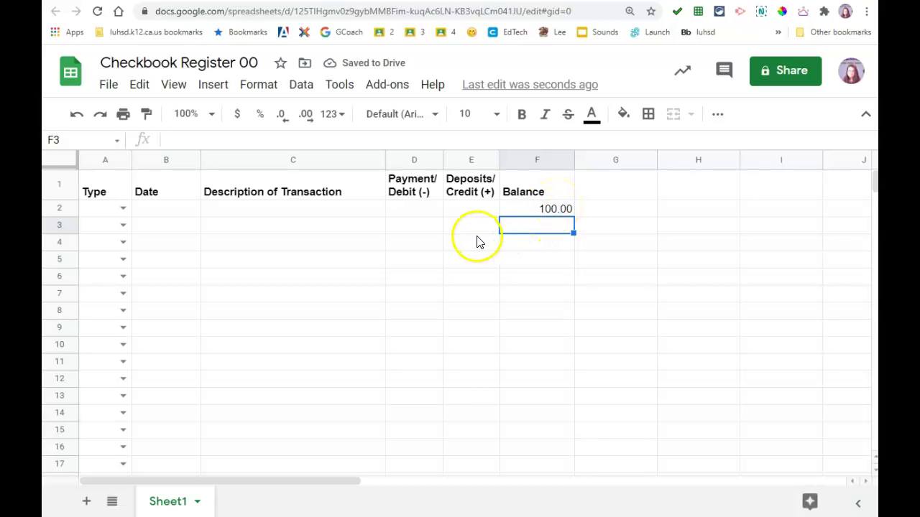
# Enter a payment of 40 in D3 and clear it again.
pyautogui.click(412, 227)
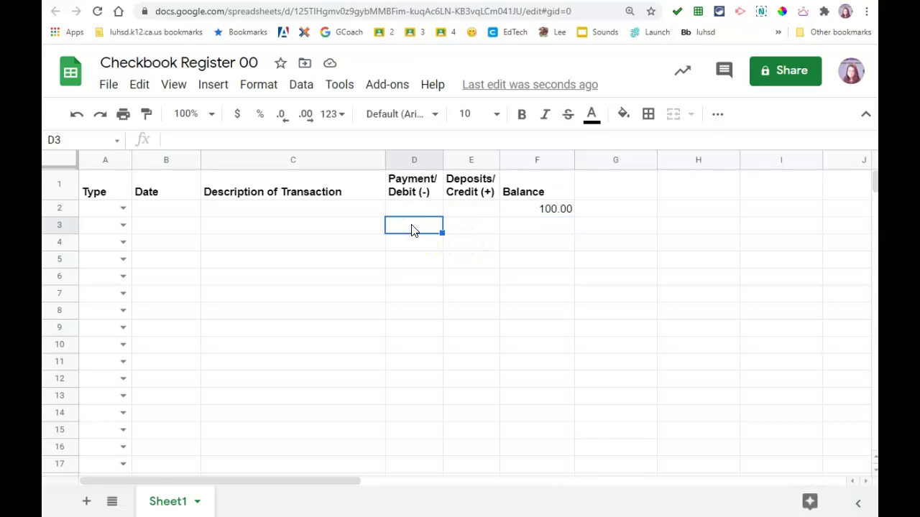
pyautogui.write('40')
pyautogui.press('Return')
pyautogui.click(529, 228)
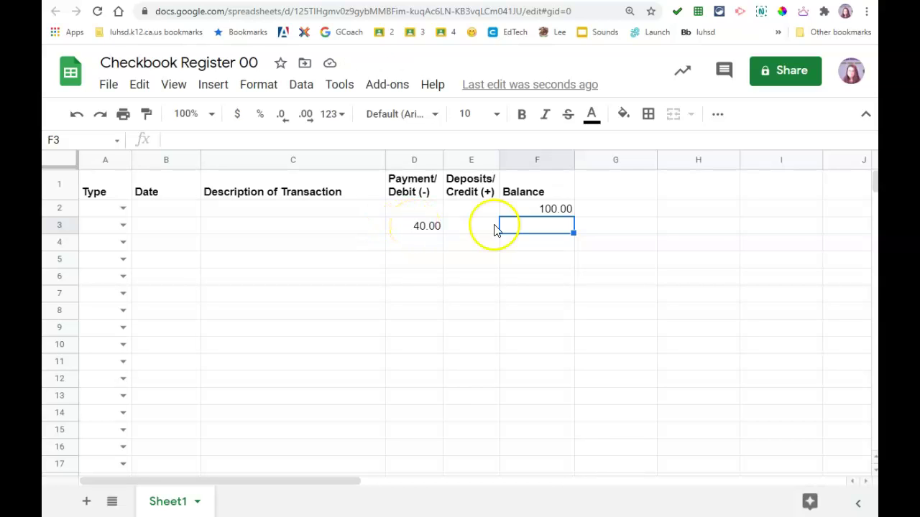
pyautogui.click(428, 228)
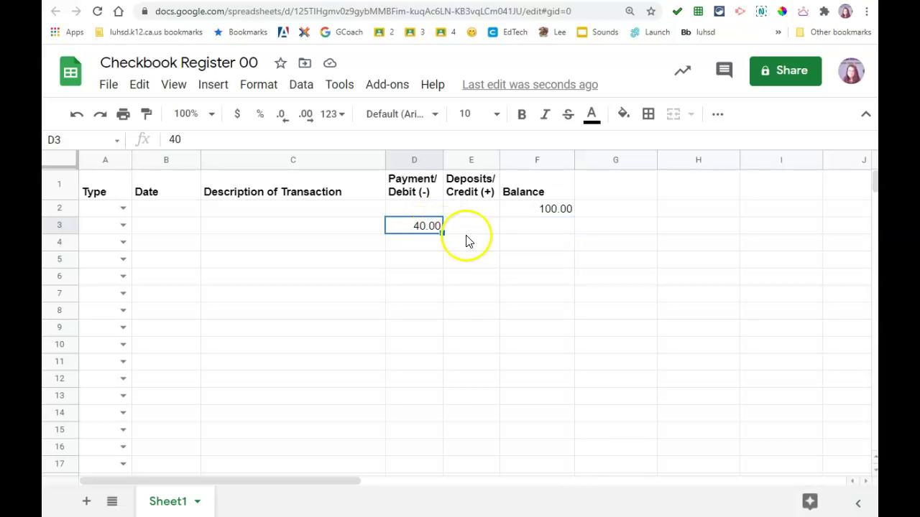
pyautogui.press('Delete')
# Enter 40 in E3 as a deposit.
pyautogui.click(467, 234)
pyautogui.write('40')
pyautogui.click(488, 263)
pyautogui.click(425, 230)
pyautogui.click(423, 243)
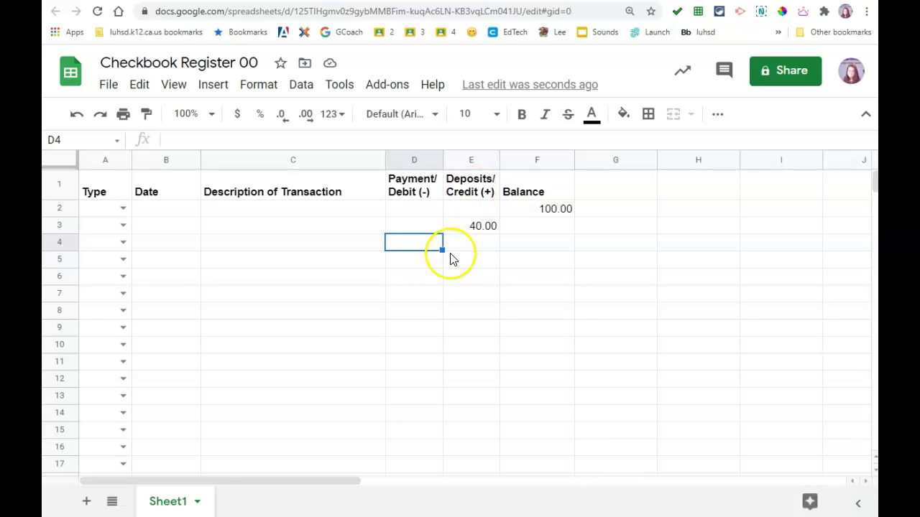
# Enter 20 in D4 as a payment.
pyautogui.write('20')
pyautogui.press('Return')
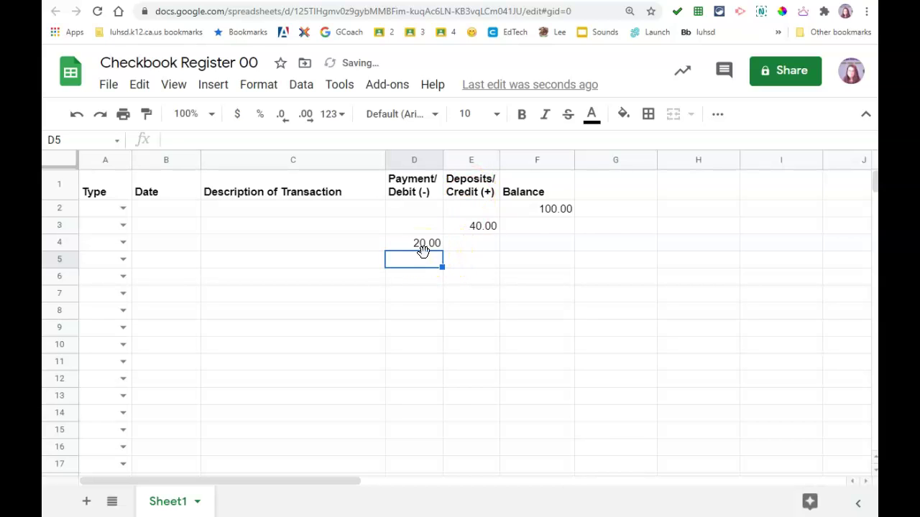
# Enter 140 in F3 as a fixed balance and clear it again.
pyautogui.click(530, 226)
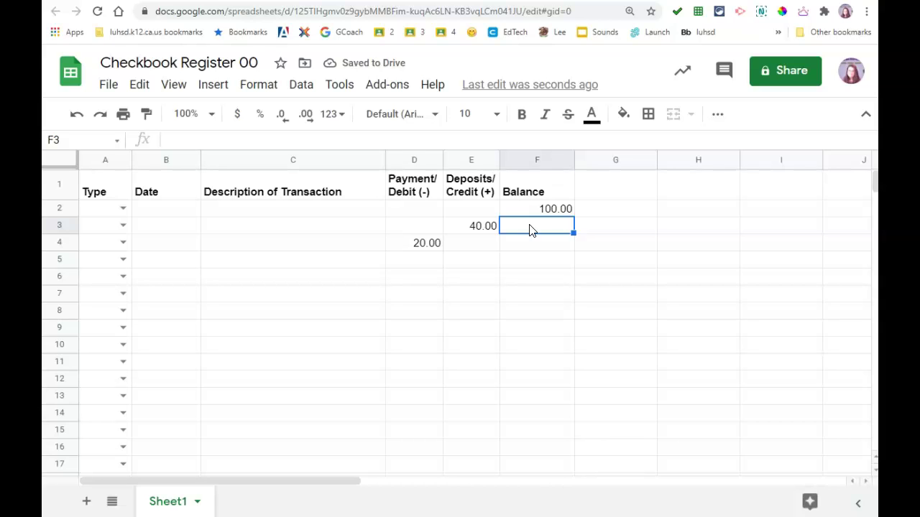
pyautogui.click(465, 227)
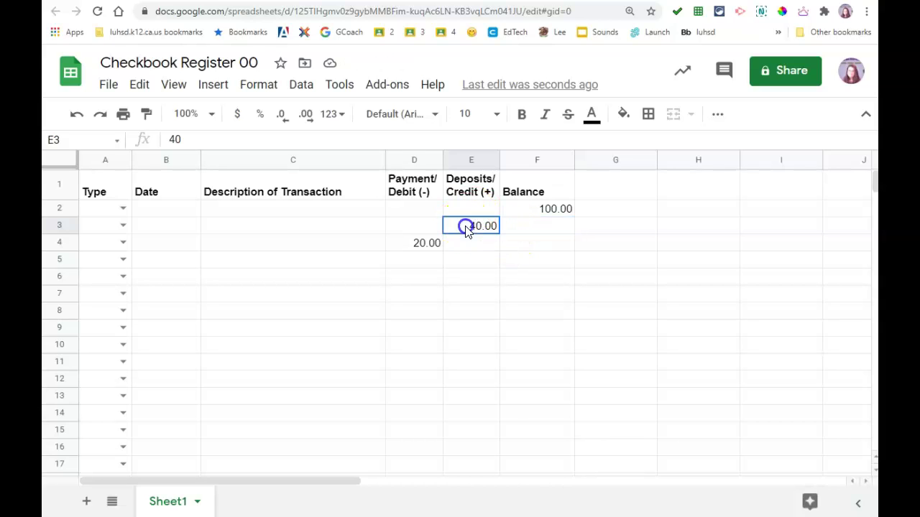
pyautogui.click(540, 229)
pyautogui.click(555, 210)
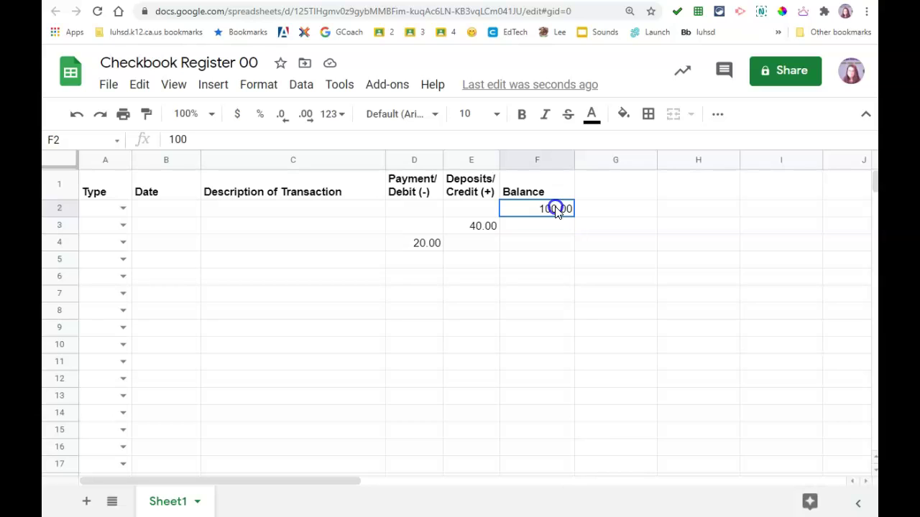
pyautogui.click(476, 227)
pyautogui.click(517, 227)
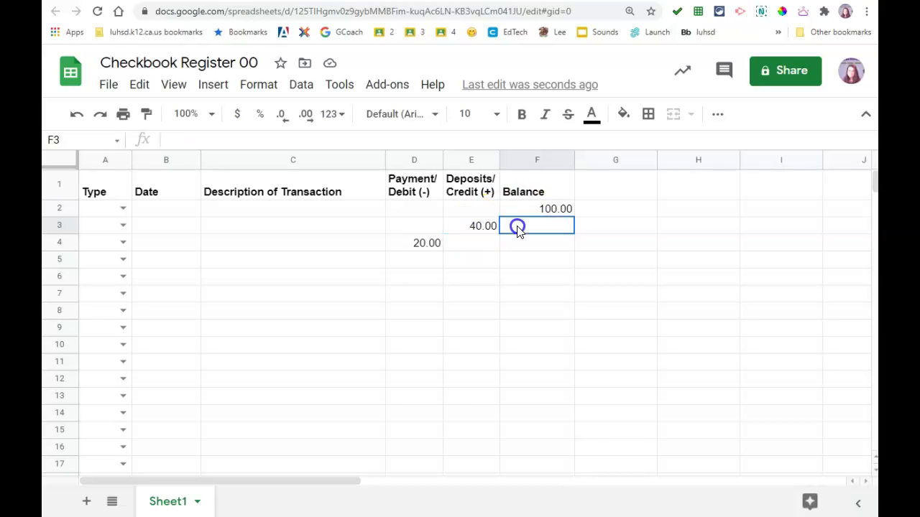
pyautogui.write('140')
pyautogui.press('Return')
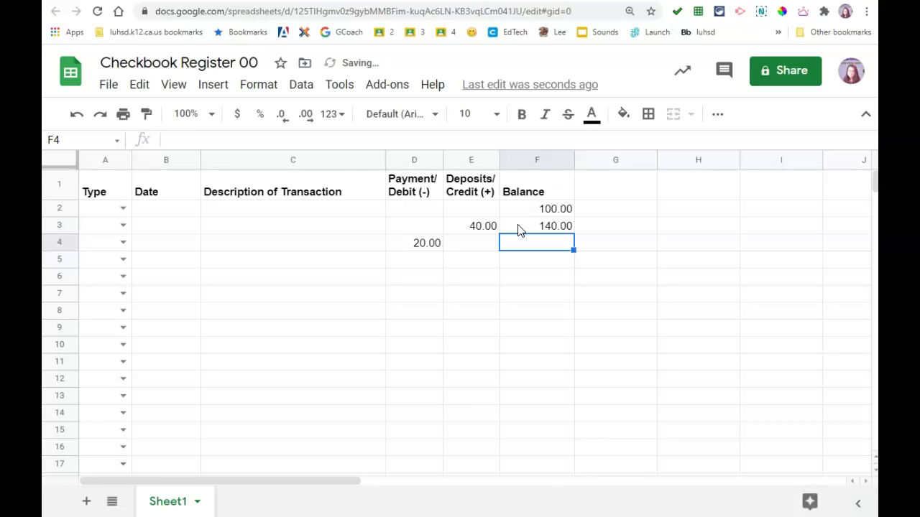
pyautogui.click(520, 230)
pyautogui.press('Delete')
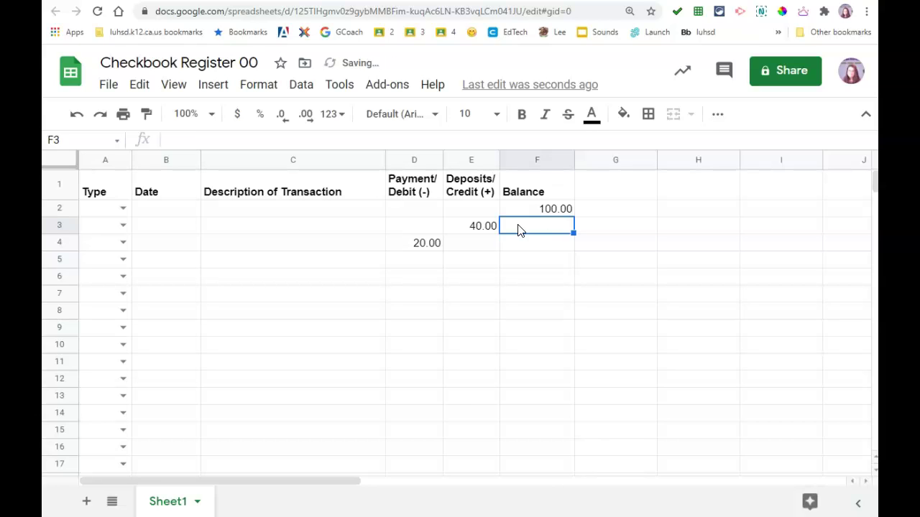
# Enter the formula =F2-E3 in F3 and dismiss the suggested autofill.
pyautogui.write('=F2')
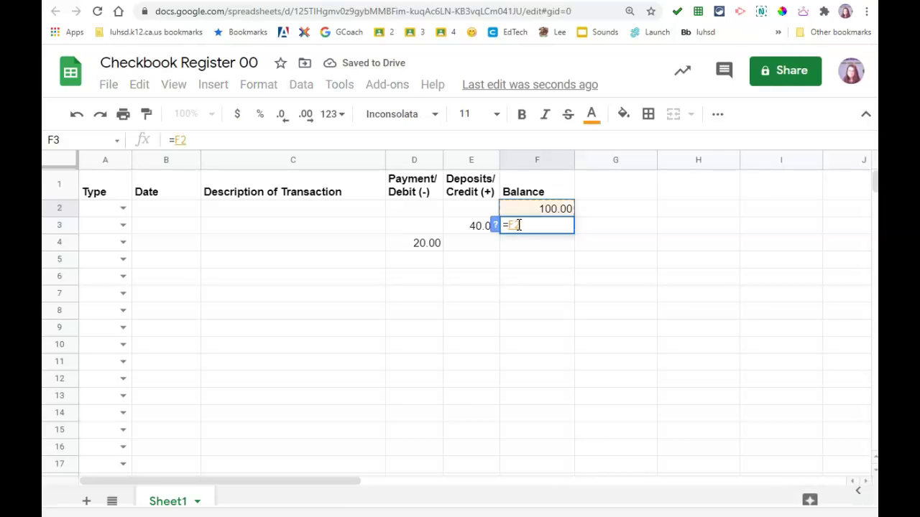
pyautogui.write('-E3')
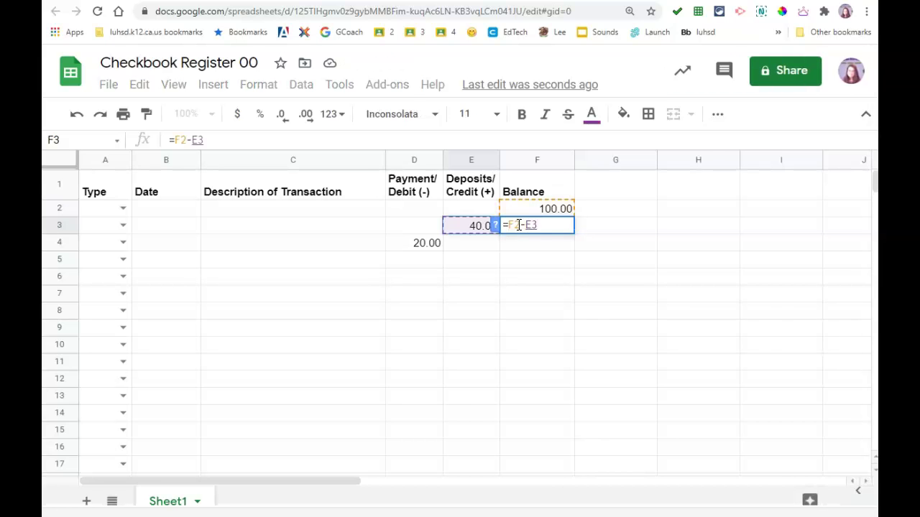
pyautogui.press('Return')
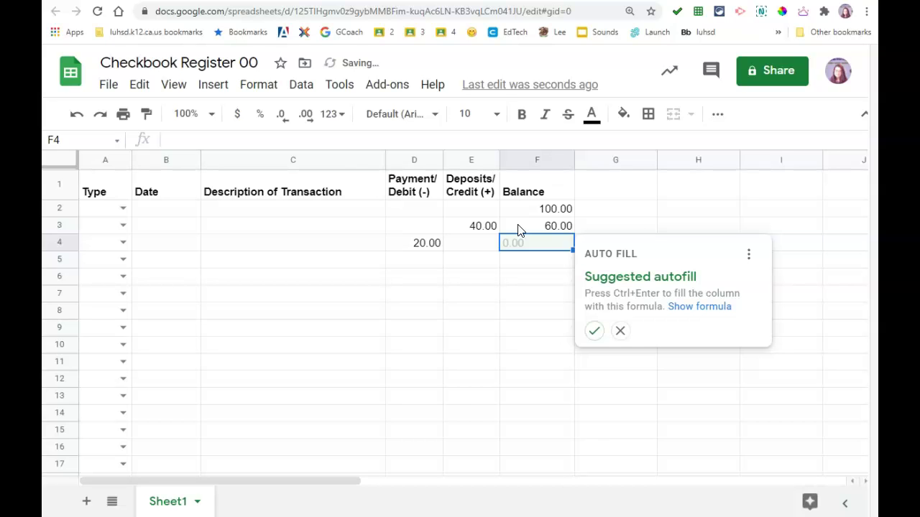
pyautogui.click(620, 330)
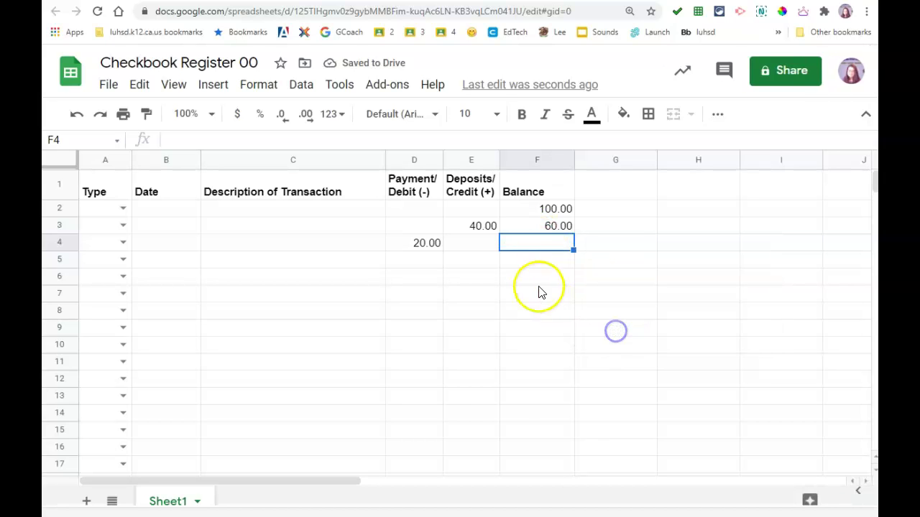
# Clear the deposit in E3 and enter 40 in D3 as a payment instead.
pyautogui.click(486, 228)
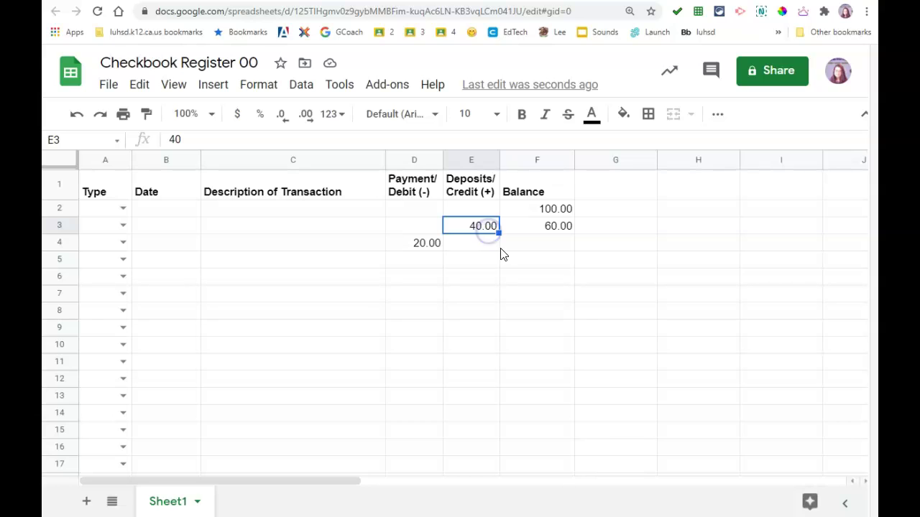
pyautogui.press('Delete')
pyautogui.press('Left')
pyautogui.write('40')
pyautogui.press('Return')
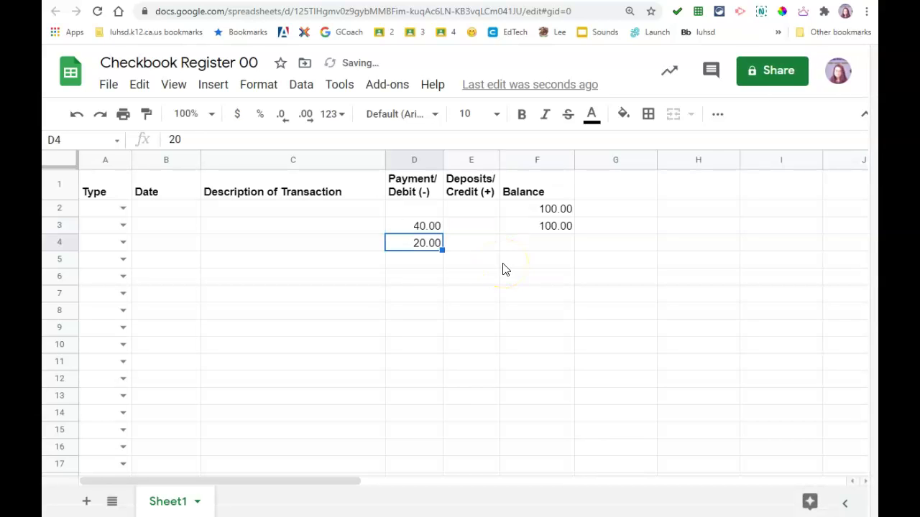
# Replace the balance formula in F3 with =F2-D3+E3 so it covers both payments and deposits.
pyautogui.click(553, 232)
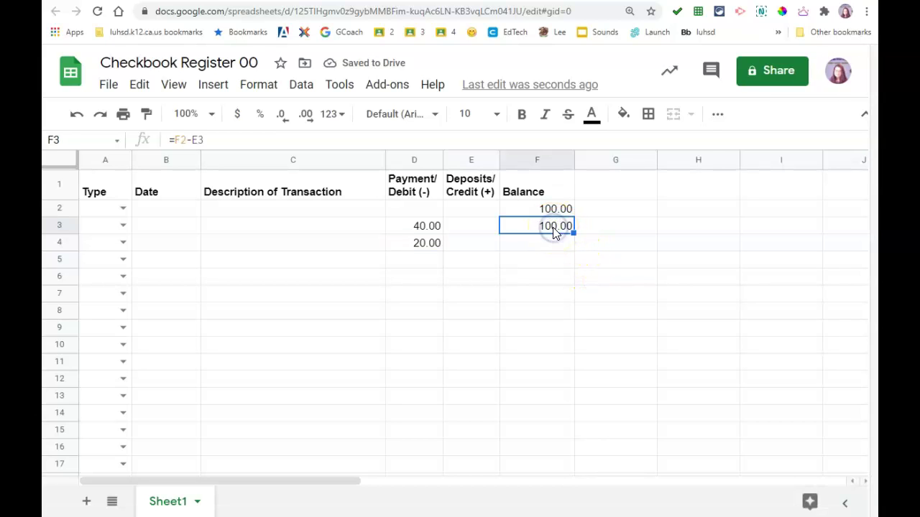
pyautogui.click(413, 227)
pyautogui.click(458, 227)
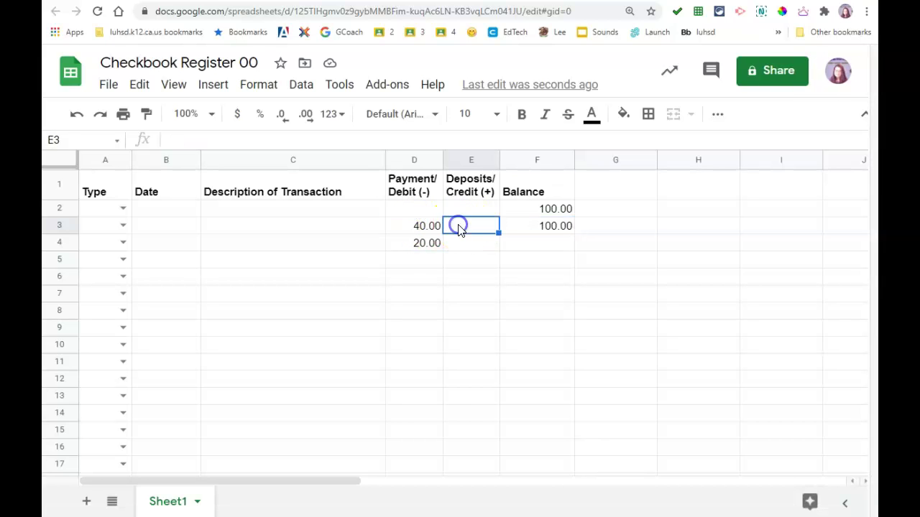
pyautogui.click(557, 229)
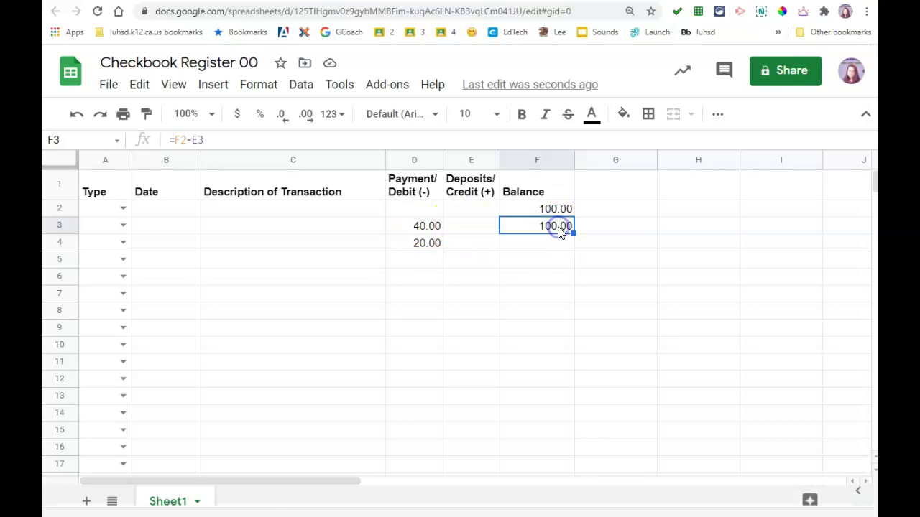
pyautogui.press('Delete')
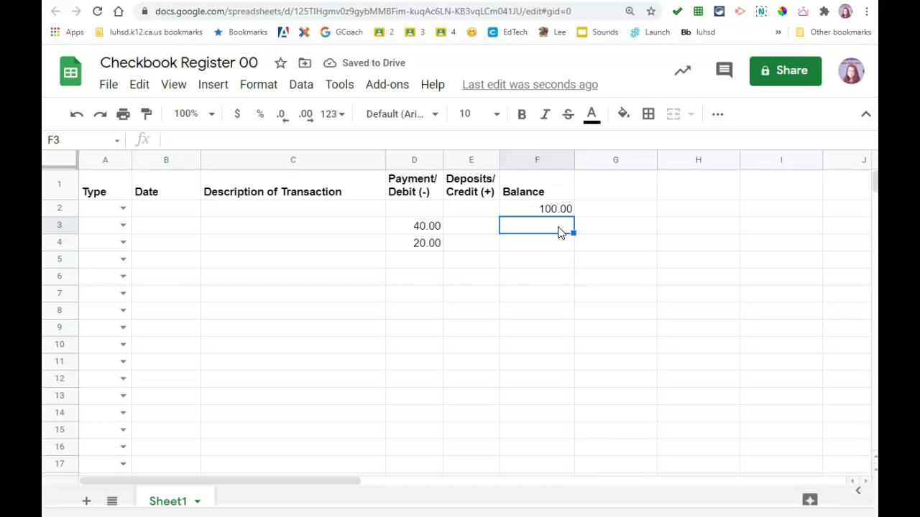
pyautogui.write('=F2')
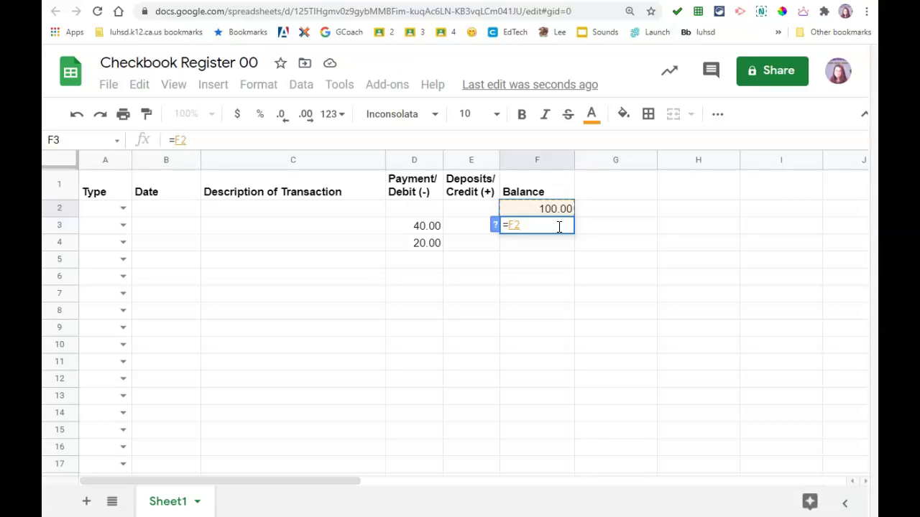
pyautogui.write('-')
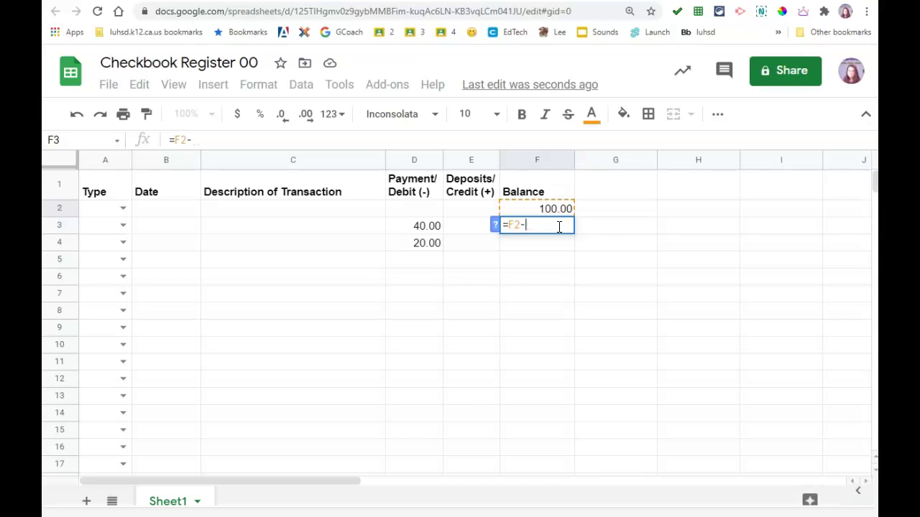
pyautogui.click(424, 232)
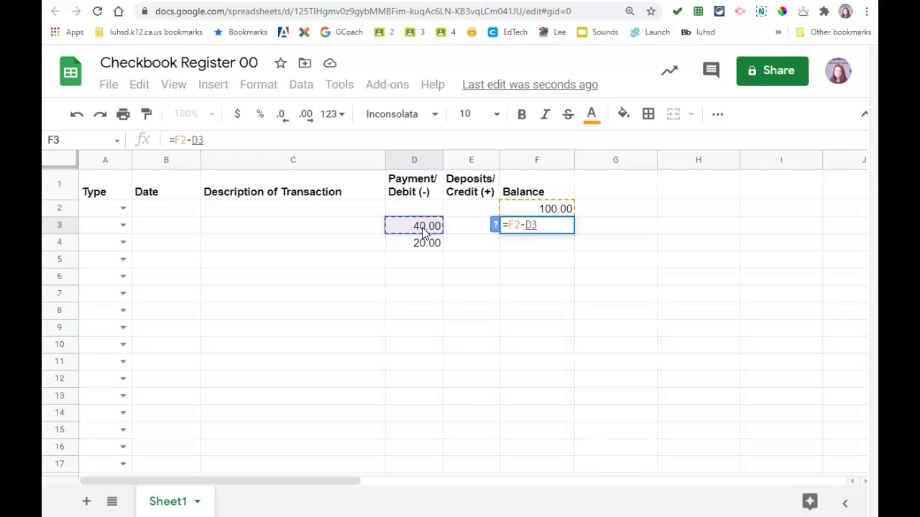
pyautogui.write('+')
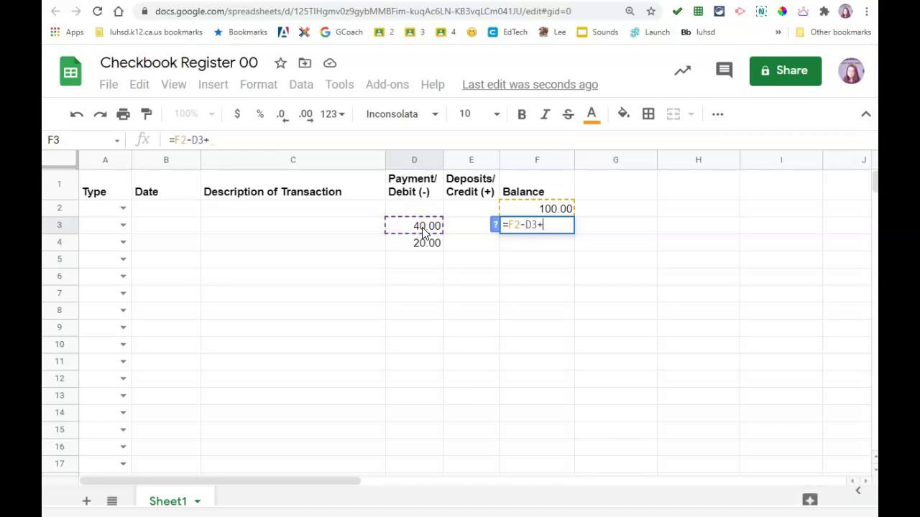
pyautogui.click(455, 229)
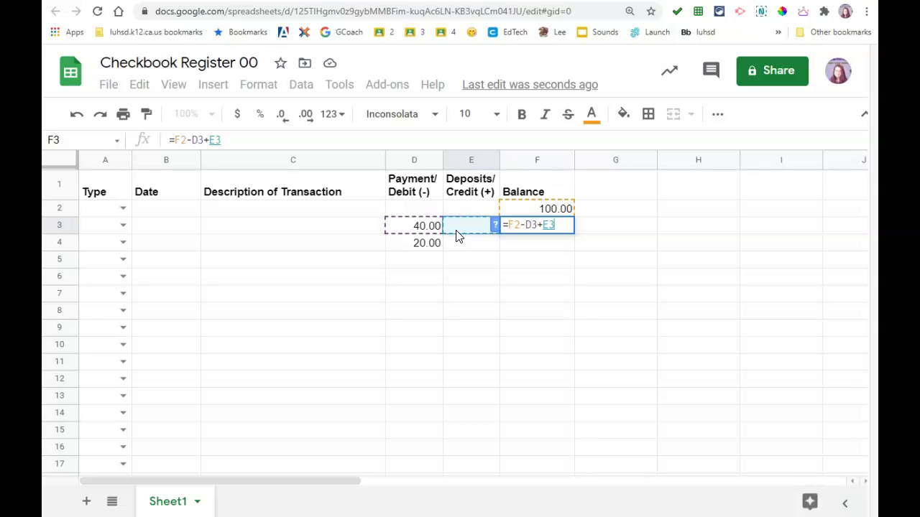
pyautogui.press('Return')
# Clear the payment in D3 and enter 40 in E3 as a deposit to test the balance.
pyautogui.click(429, 230)
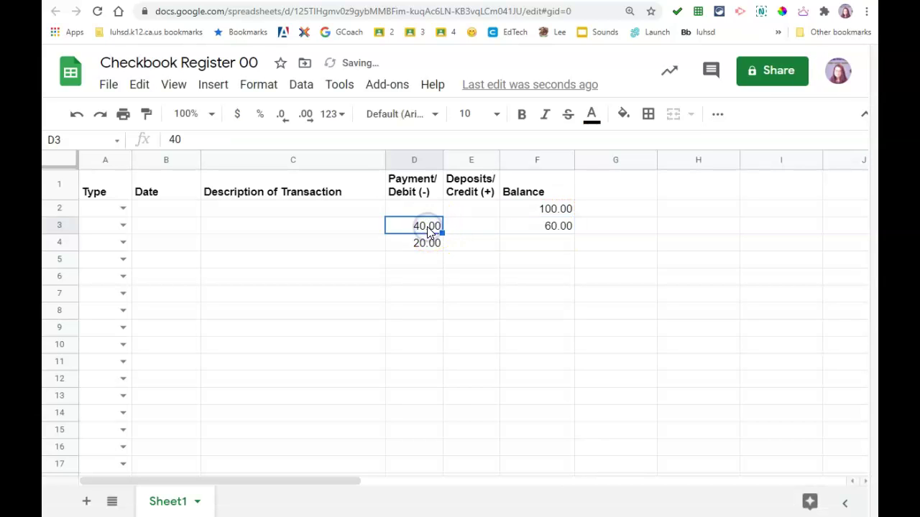
pyautogui.press('Delete')
pyautogui.press('Right')
pyautogui.write('40')
pyautogui.press('Return')
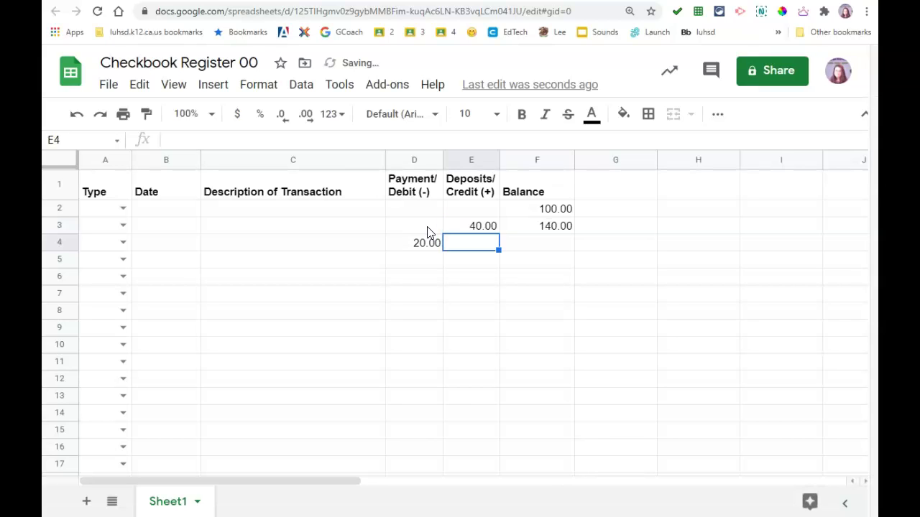
pyautogui.press('Up')
pyautogui.press('Left')
pyautogui.press('Down')
pyautogui.press('Up')
pyautogui.press('Right')
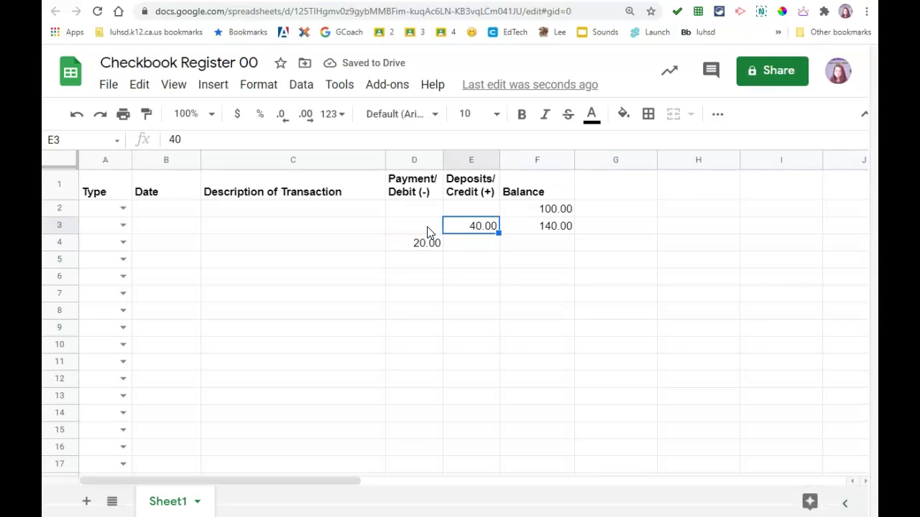
# Fill the balance formula from F3 down through F30.
pyautogui.click(564, 227)
pyautogui.moveTo(572, 233); pyautogui.dragTo(544, 440)
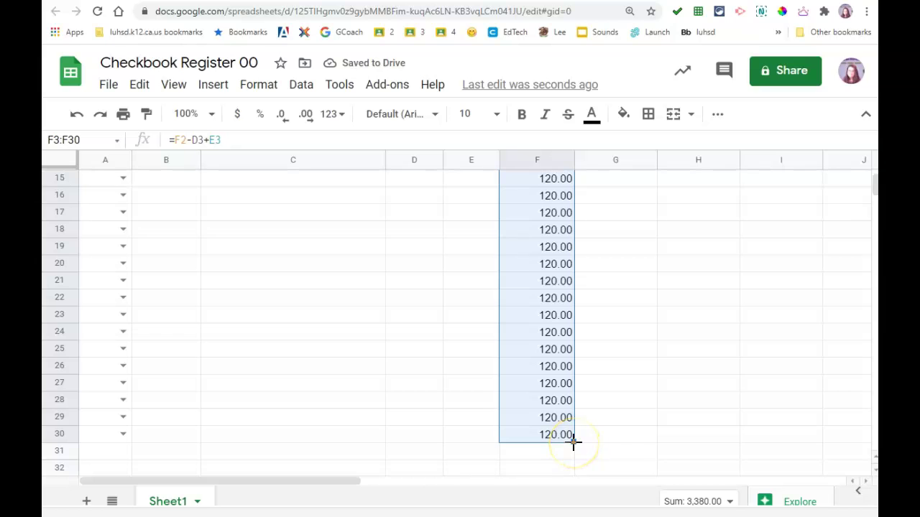
pyautogui.scroll(5, 574, 442)
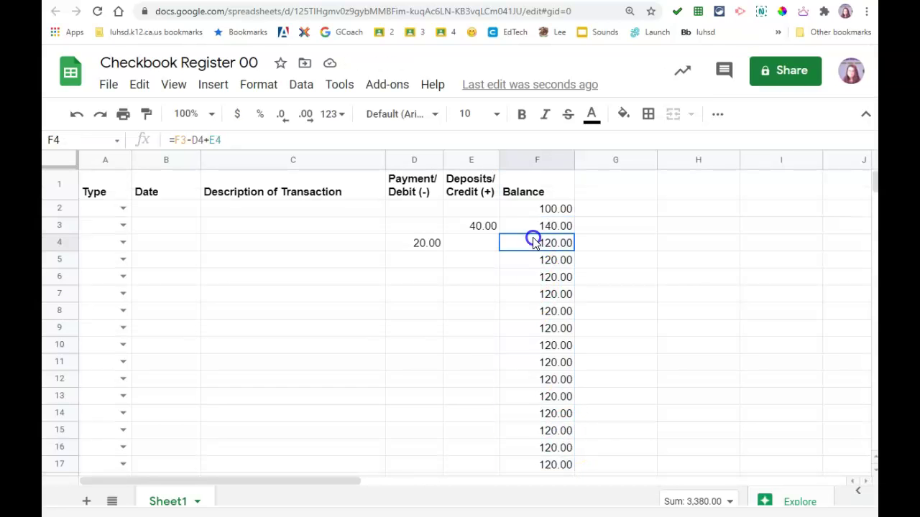
# Change the deposit in E3 to 50 and the payment in D4 to 30.
pyautogui.click(493, 229)
pyautogui.write('50')
pyautogui.press('Return')
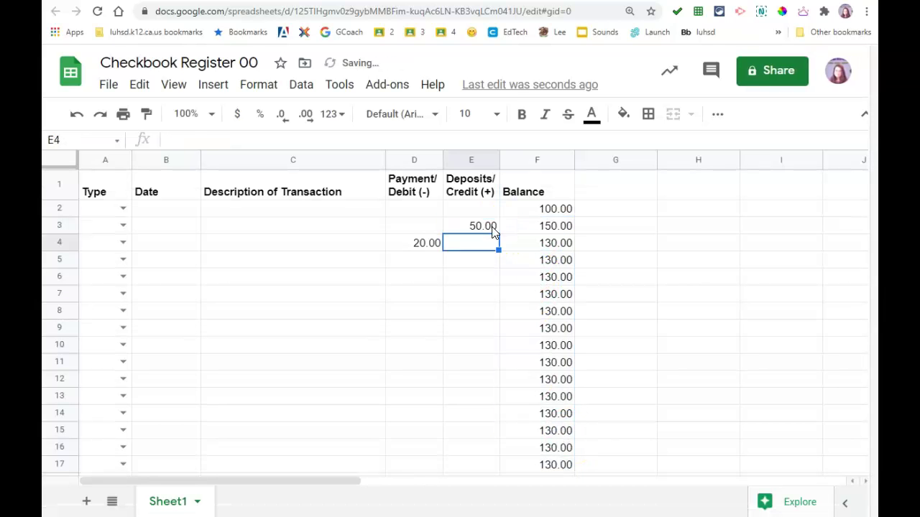
pyautogui.write('30')
pyautogui.press('Return')
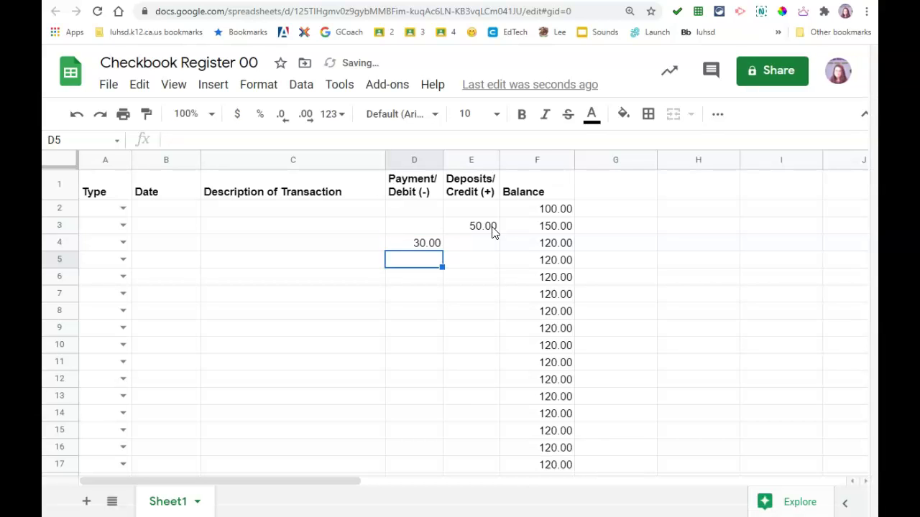
# Add a payment of 20 in D5 and a deposit of 25 in E6.
pyautogui.write('20')
pyautogui.press('Return')
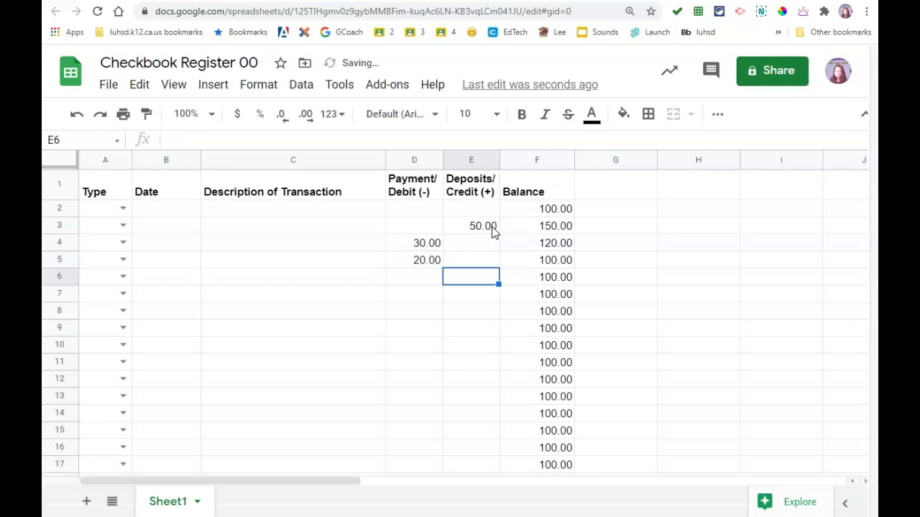
pyautogui.write('25')
pyautogui.press('Return')
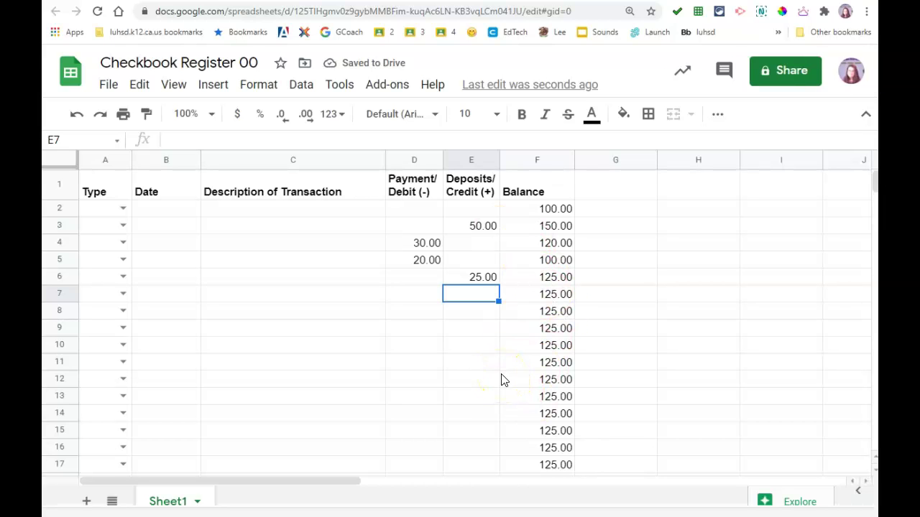
# Write the F3 balance formula as plain text in G3, '=F2-D3+E3, and compare it with the formula in F3.
pyautogui.click(547, 227)
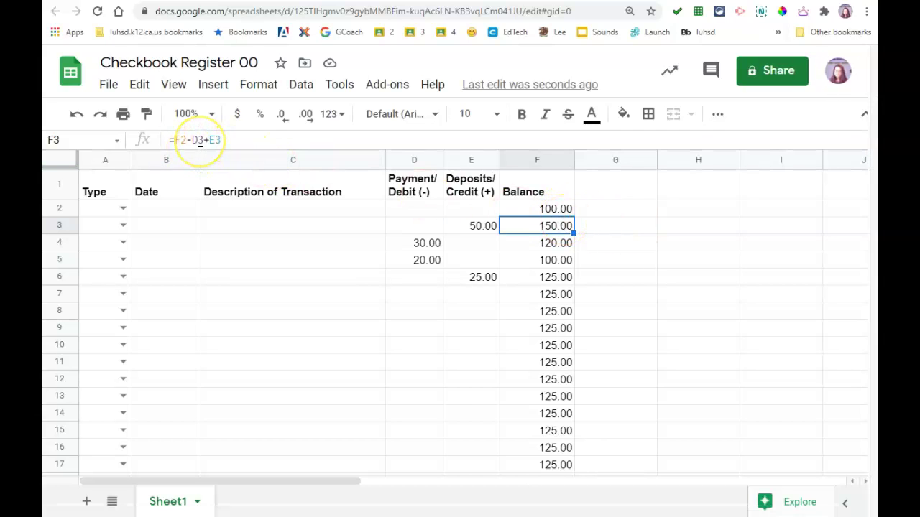
pyautogui.click(619, 226)
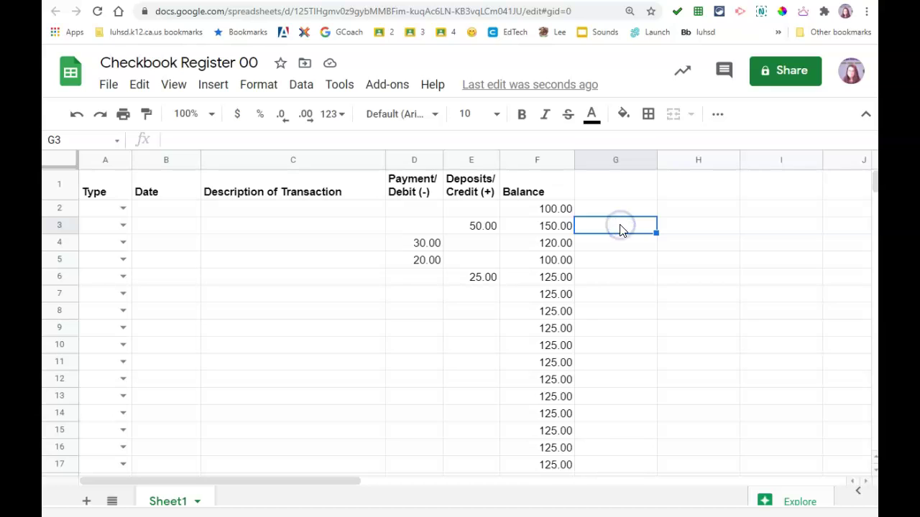
pyautogui.write("'")
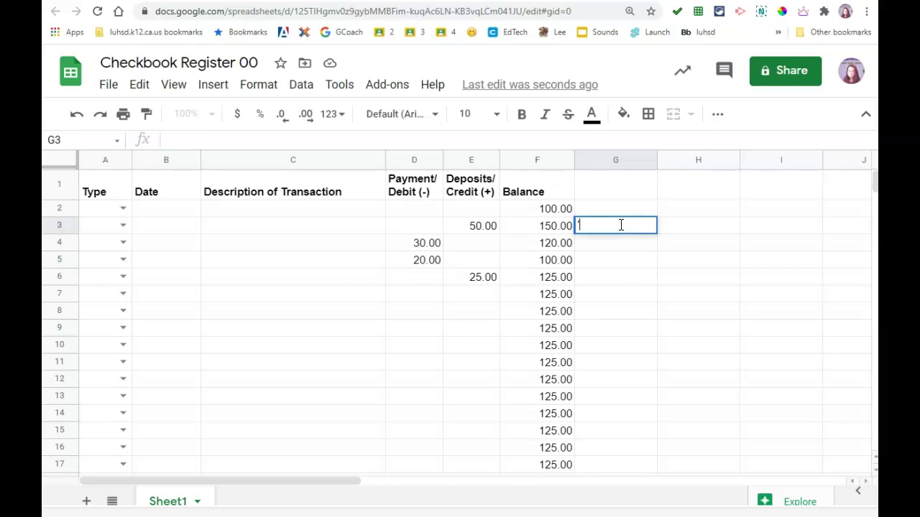
pyautogui.write('=F2-D')
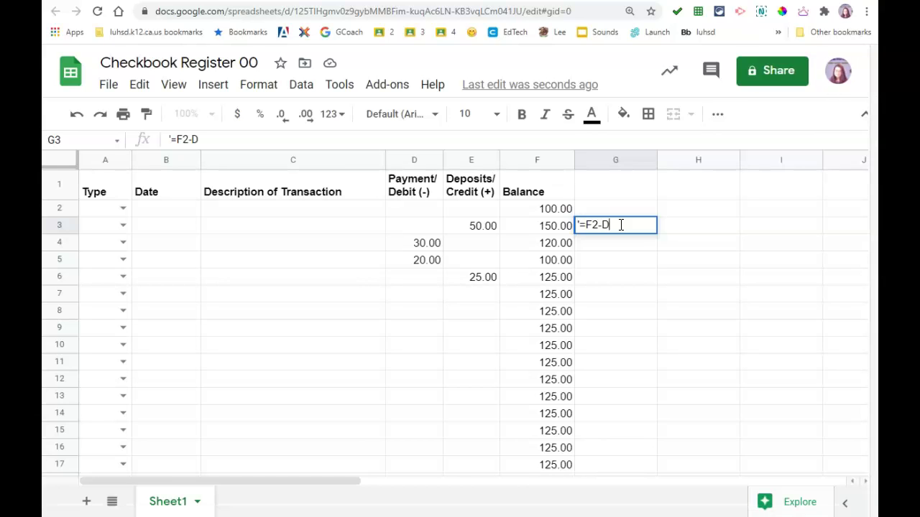
pyautogui.write('3+E3')
pyautogui.press('Return')
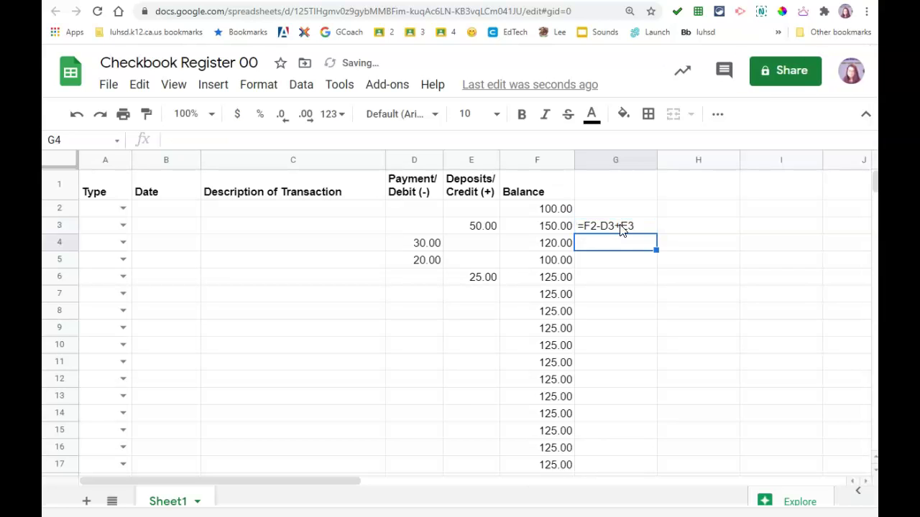
pyautogui.click(627, 227)
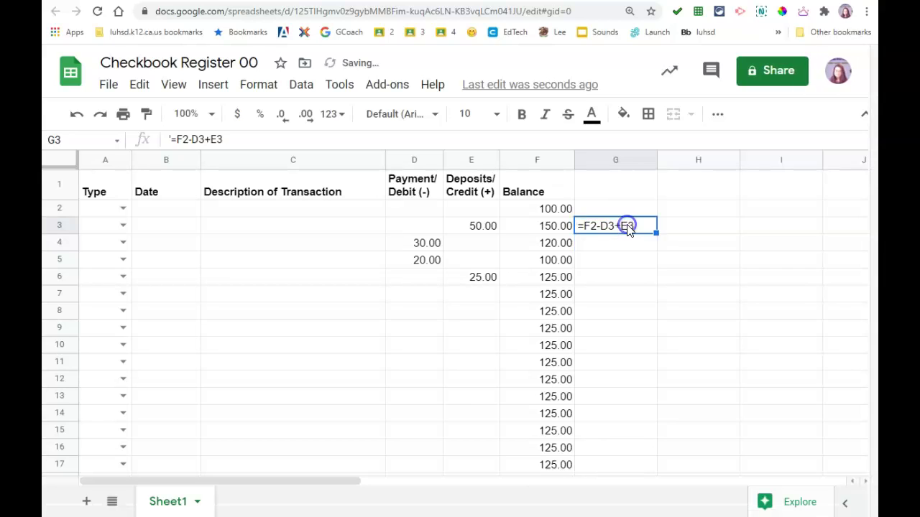
pyautogui.click(530, 226)
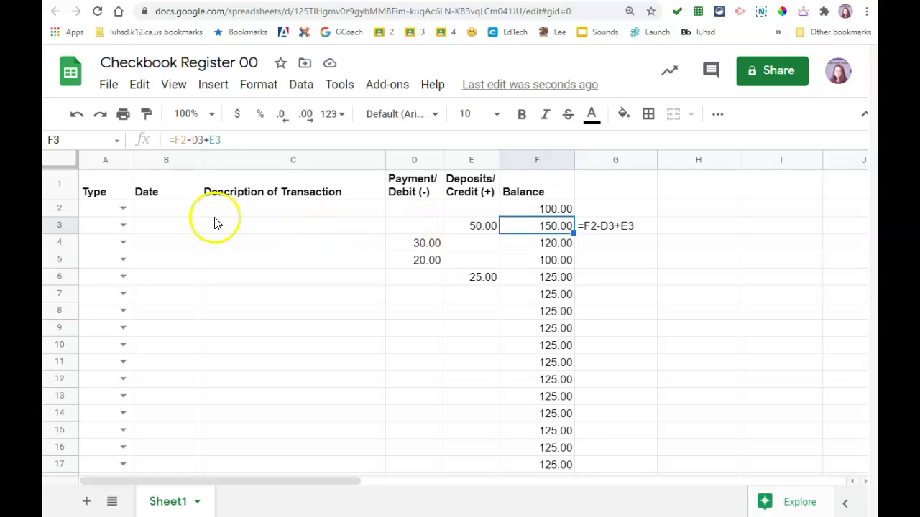
# Enter the date 2/1/2021 for the transaction in B3.
pyautogui.click(178, 228)
pyautogui.write('2/1/')
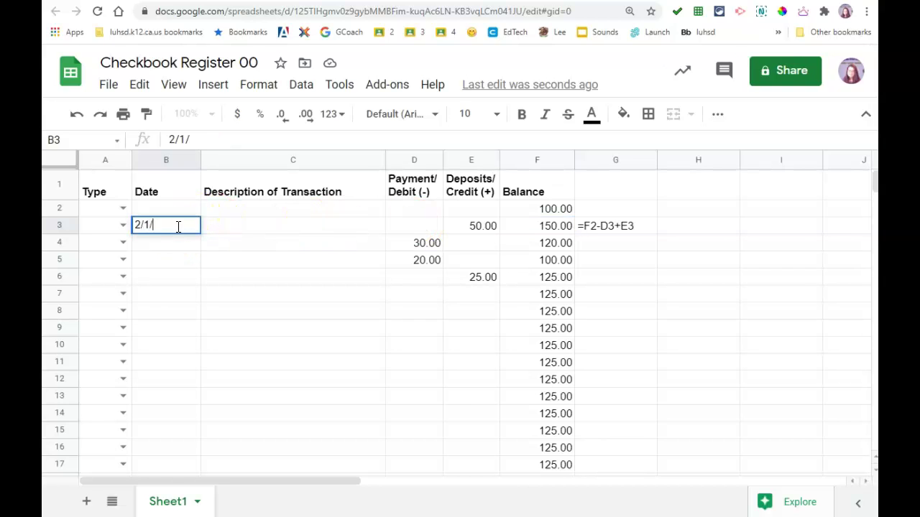
pyautogui.press('Return')
pyautogui.click(179, 227)
pyautogui.write('2/1/2020')
pyautogui.press('BackSpace')
pyautogui.write('1')
pyautogui.press('Return')
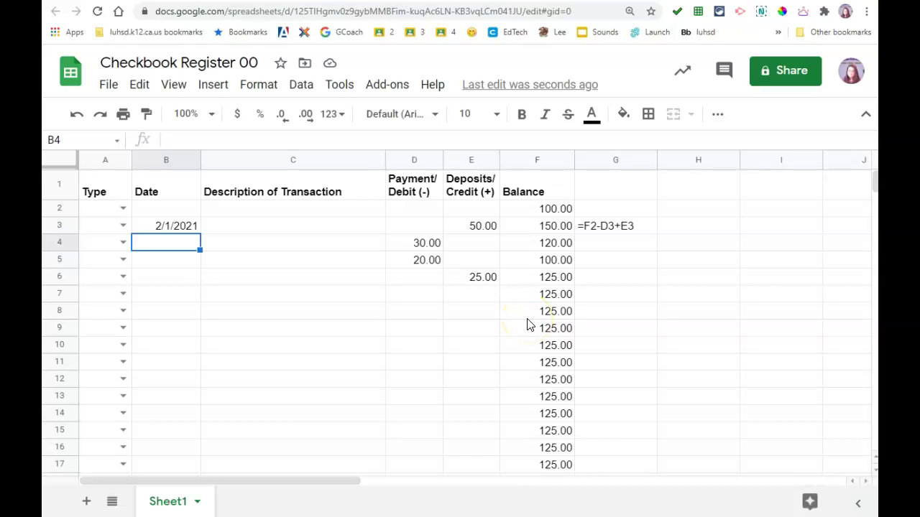
# Show formulas in the sheet and widen the Balance column so the full formulas fit.
pyautogui.click(173, 85)
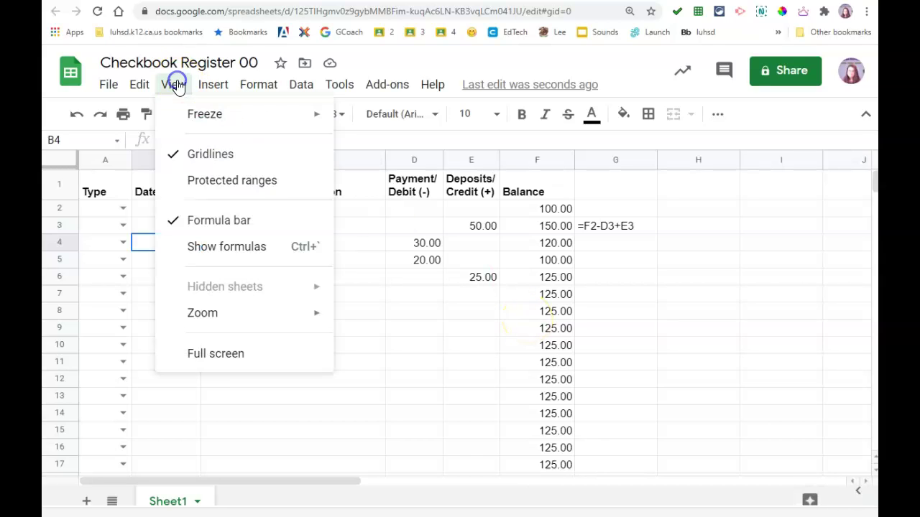
pyautogui.click(216, 248)
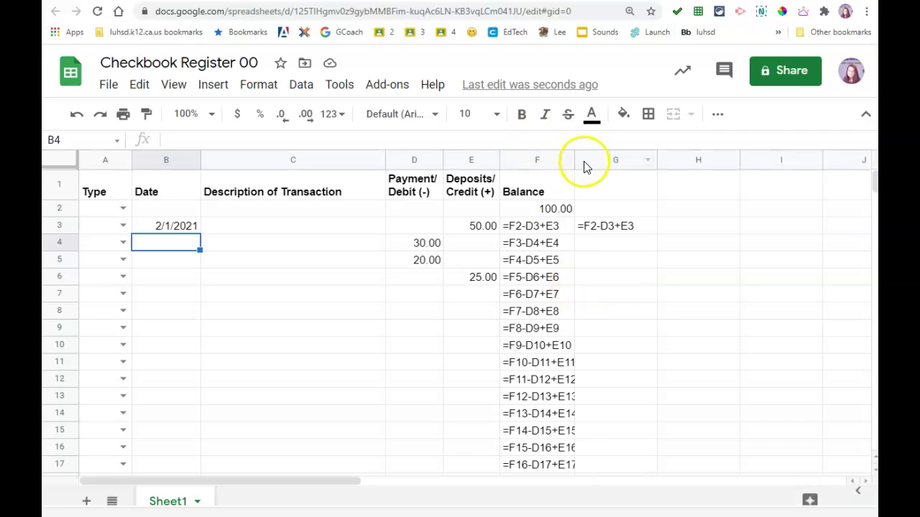
pyautogui.moveTo(575, 159); pyautogui.dragTo(602, 165)
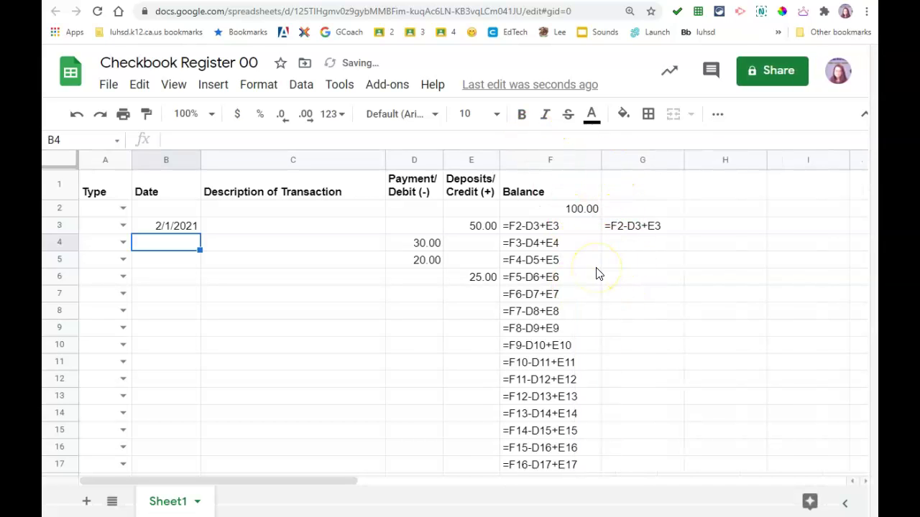